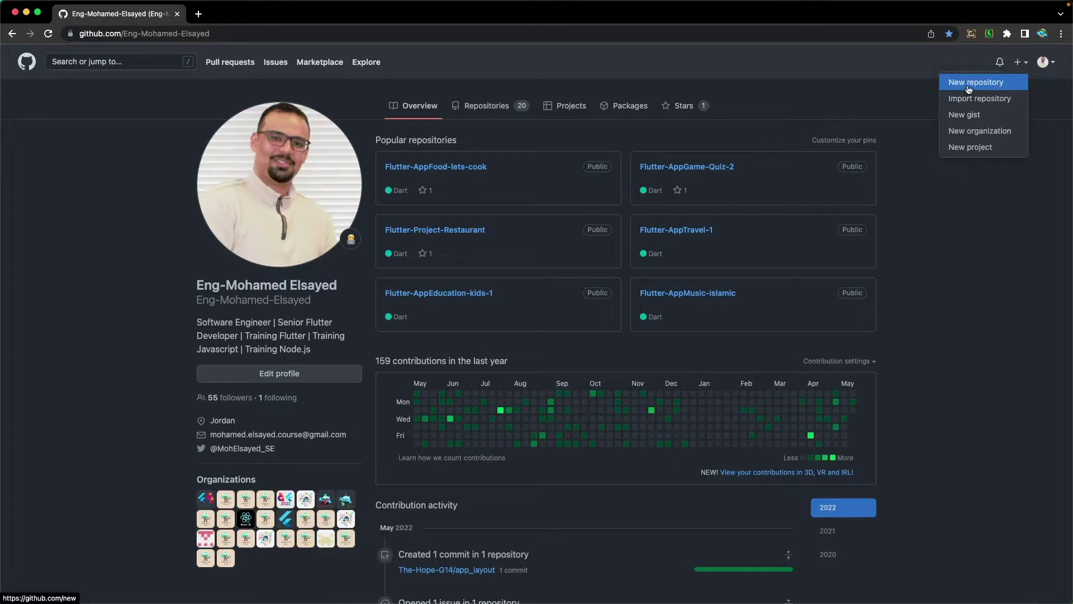
# Create a new public repository named project-one with the description "first project"
pyautogui.click(976, 82)
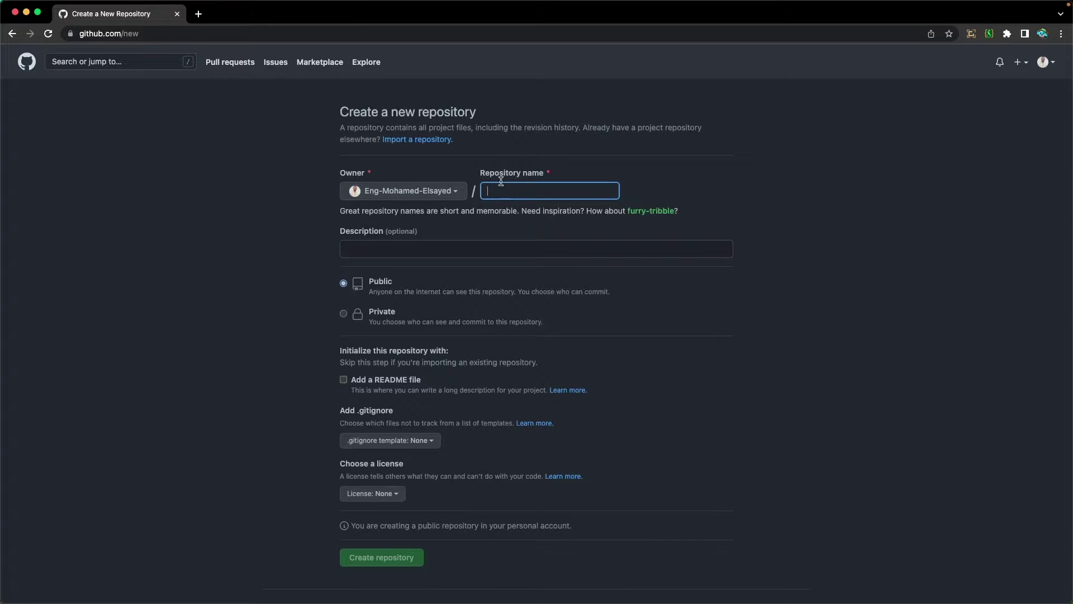
pyautogui.write('project-one')
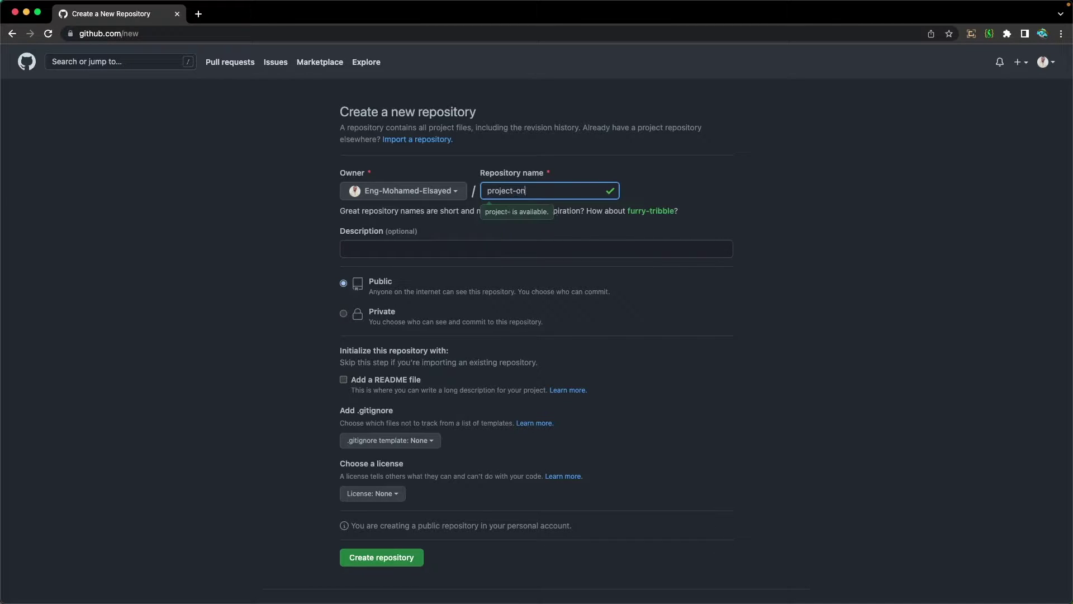
pyautogui.click(349, 239)
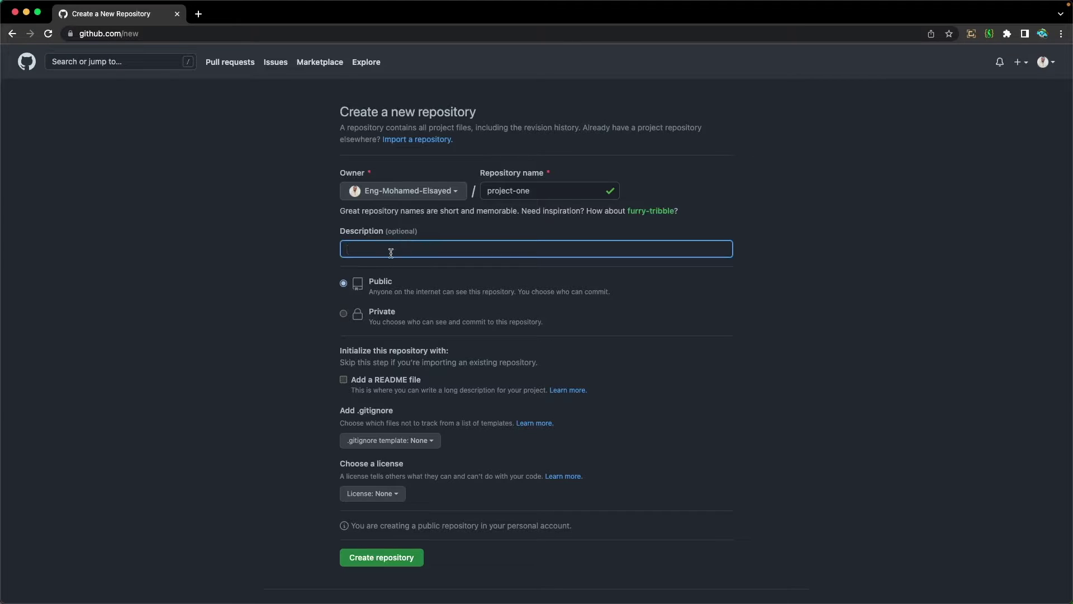
pyautogui.write('first project')
pyautogui.click(317, 261)
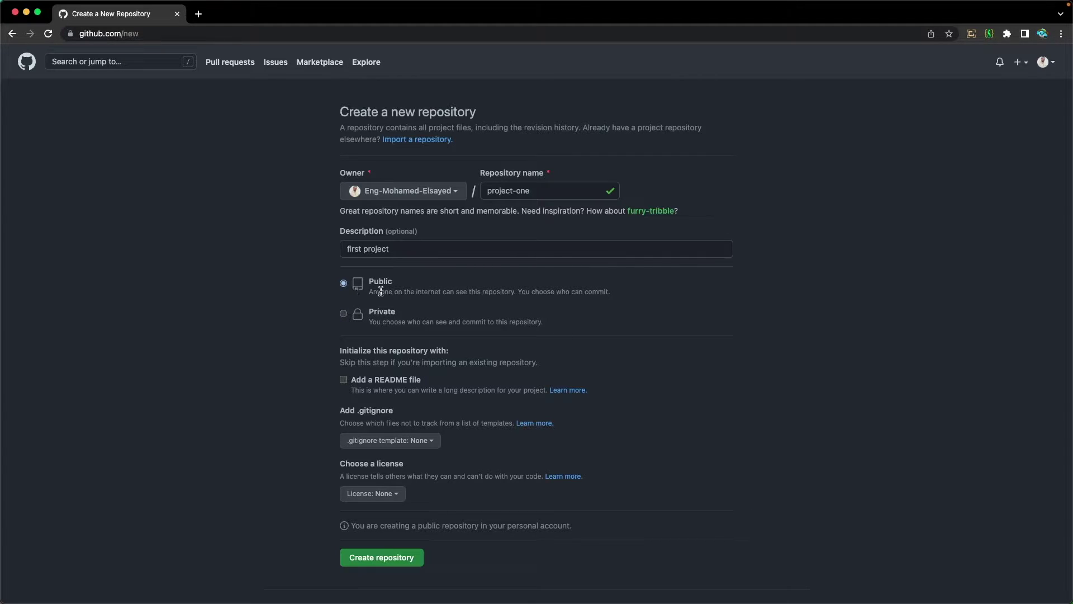
pyautogui.scroll(-1, 381, 292)
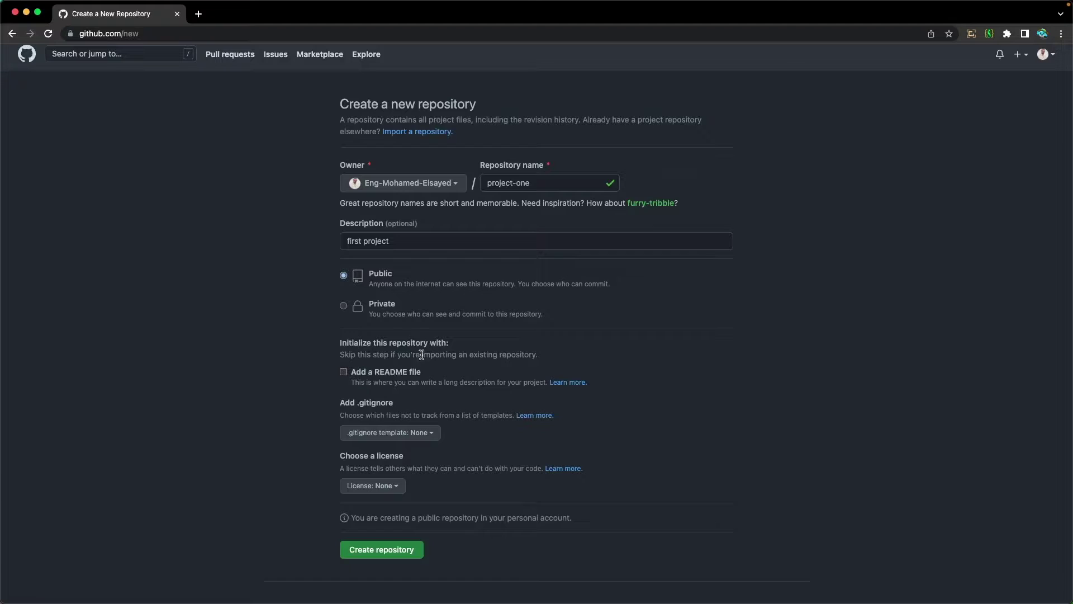
pyautogui.scroll(-1, 362, 235)
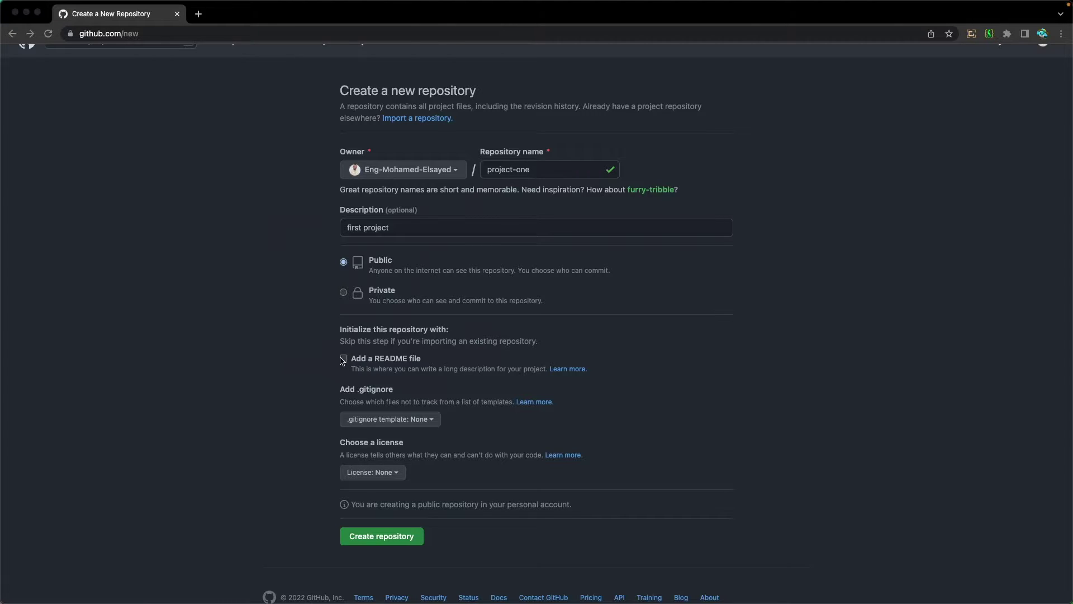
pyautogui.click(343, 362)
pyautogui.click(369, 539)
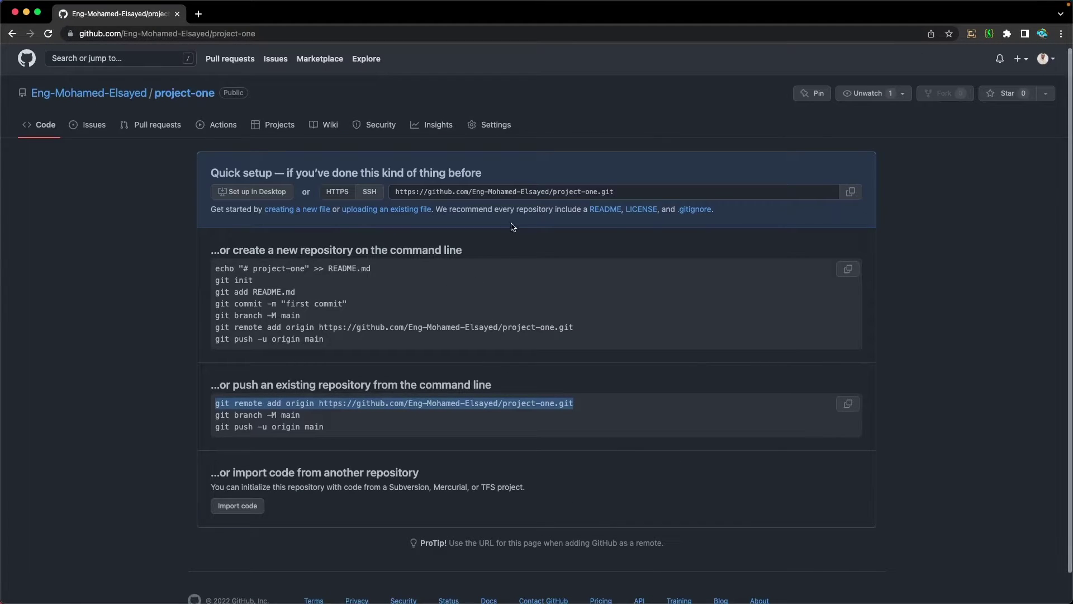
# Examine the setup commands for creating a new repository on the command line, including the first commit and the push to main
pyautogui.scroll(-1, 335, 224)
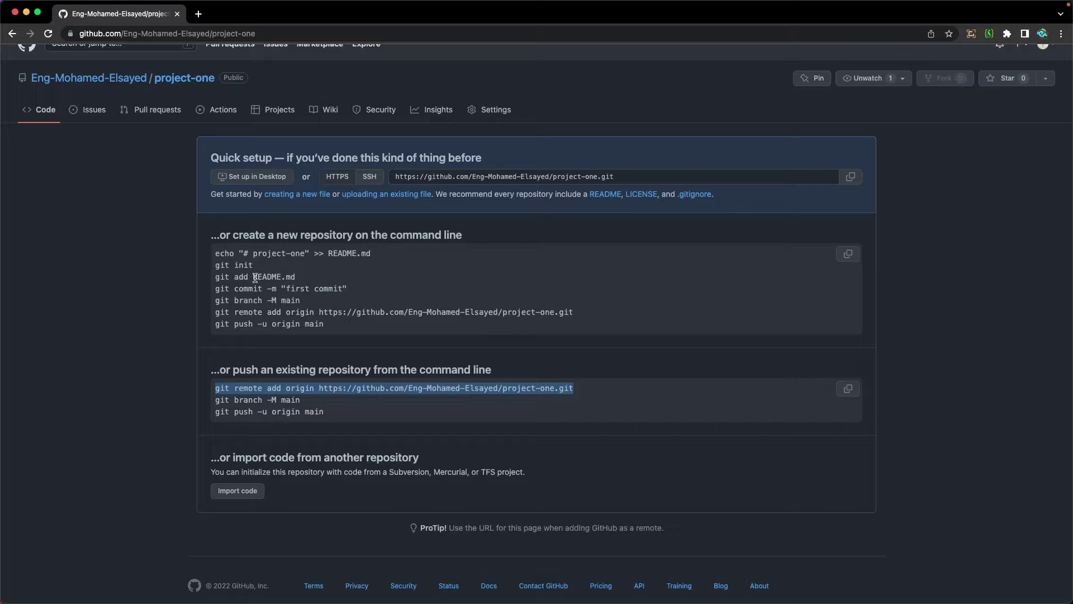
pyautogui.moveTo(215, 289); pyautogui.dragTo(360, 295)
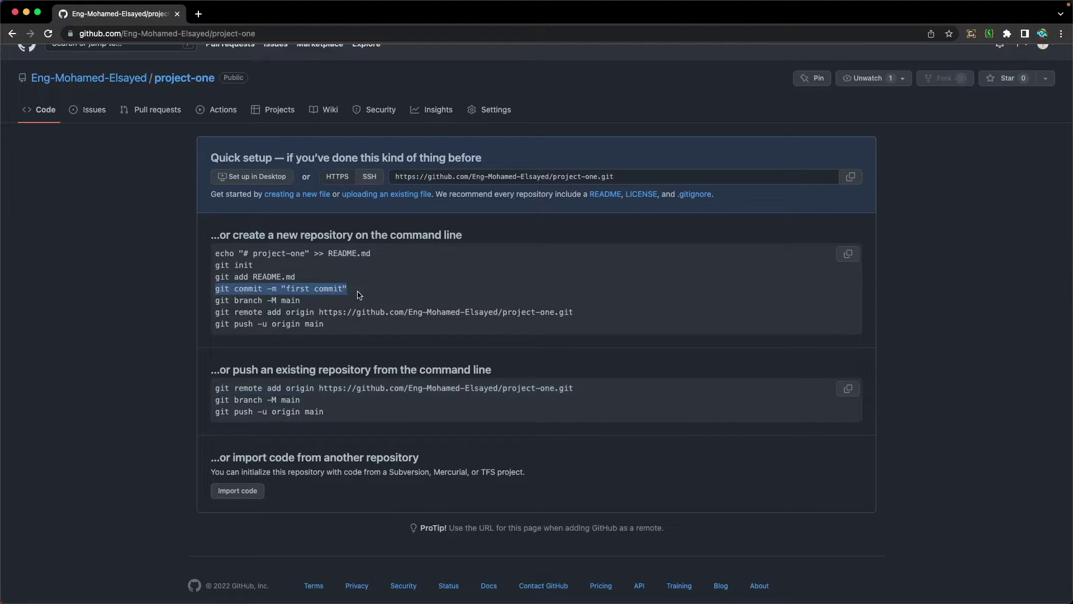
pyautogui.moveTo(215, 300); pyautogui.dragTo(322, 328)
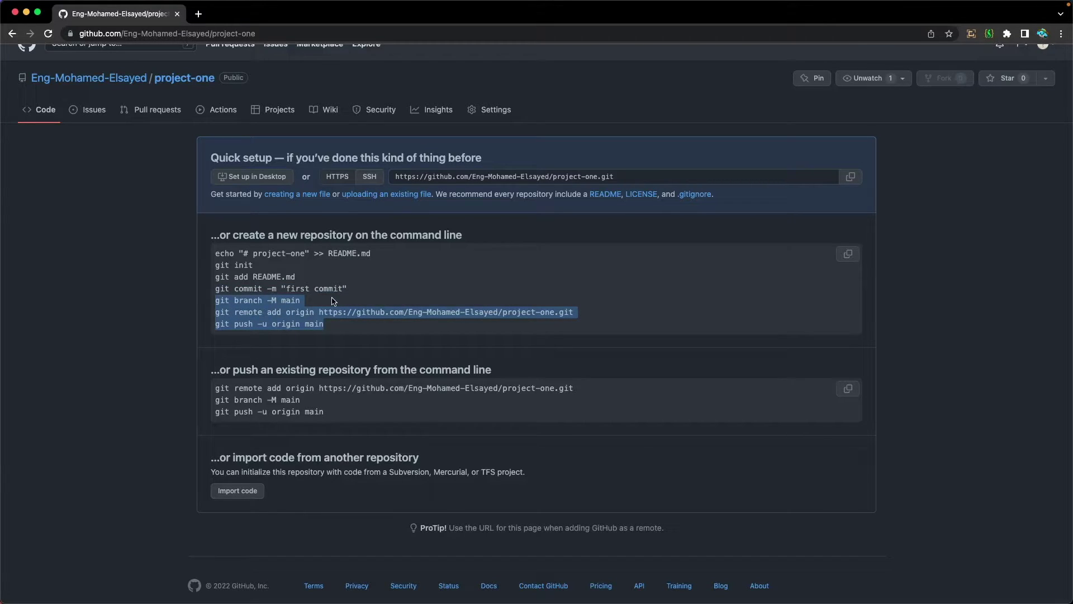
pyautogui.moveTo(347, 289); pyautogui.dragTo(208, 259)
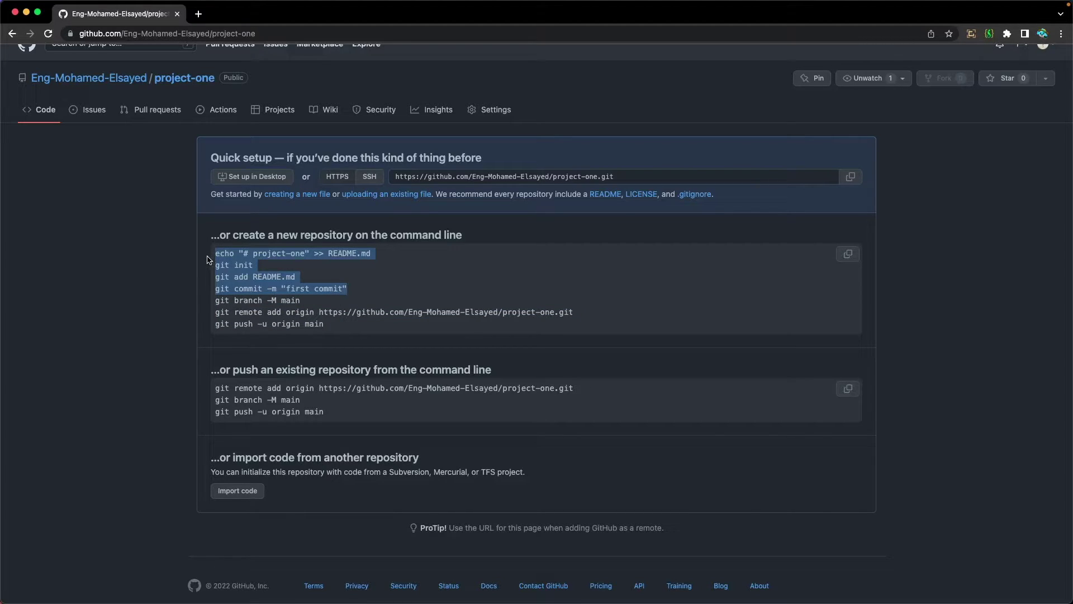
pyautogui.scroll(-1, 291, 313)
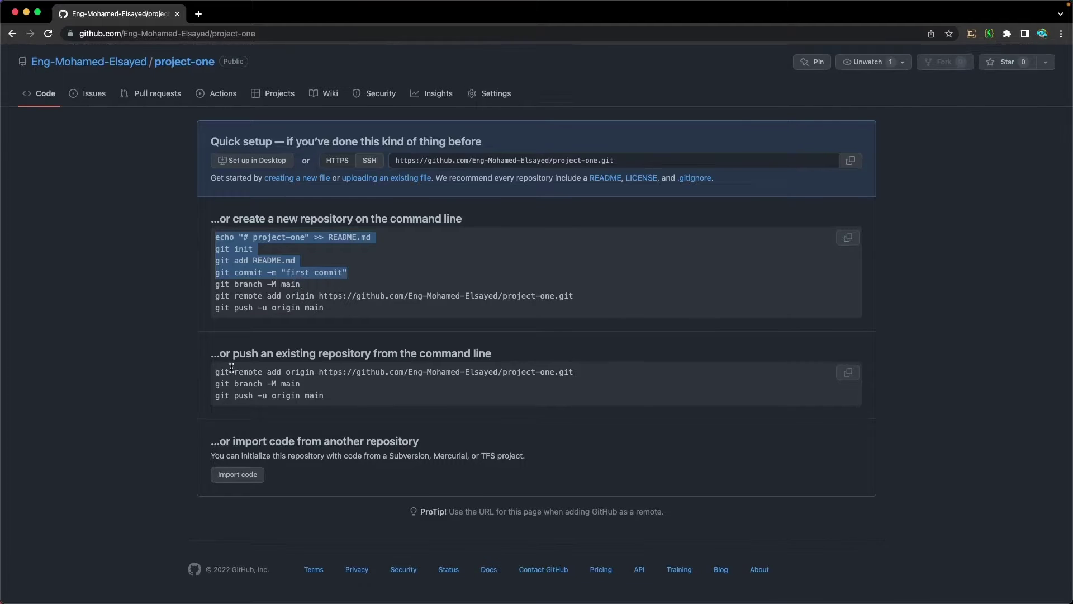
pyautogui.scroll(1, 265, 370)
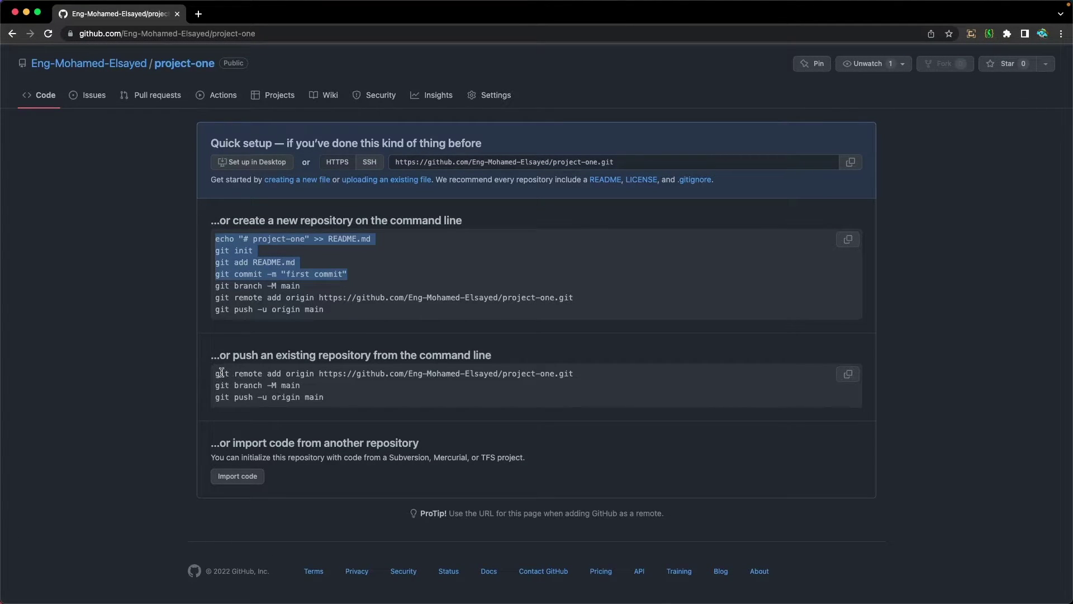
# Examine the parts of the git remote add command for an existing repository: the origin name, account and repository URL
pyautogui.doubleClick(293, 375)
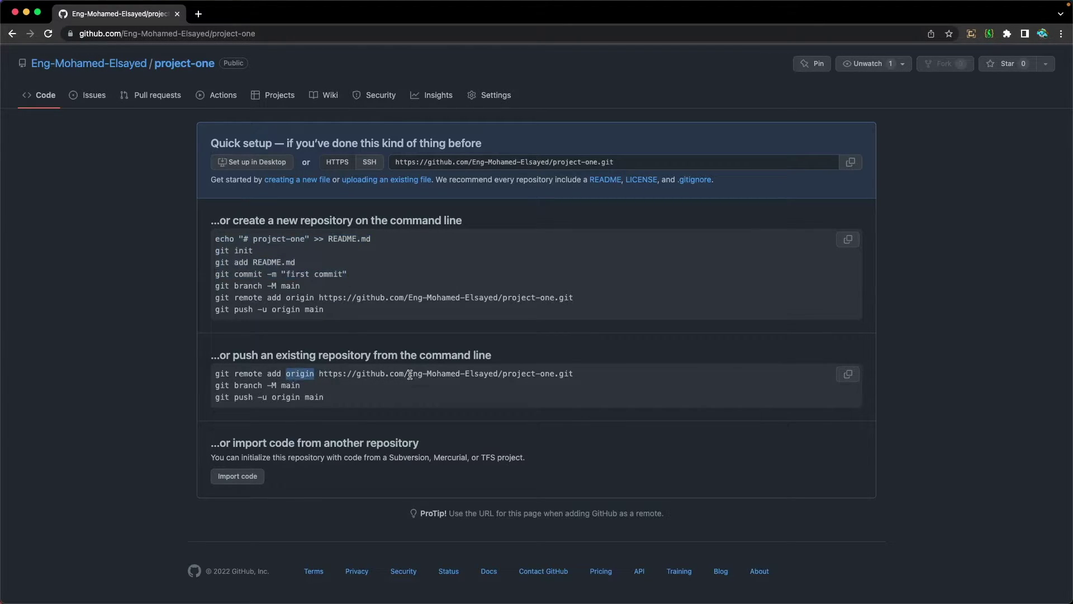
pyautogui.moveTo(410, 375); pyautogui.dragTo(492, 375)
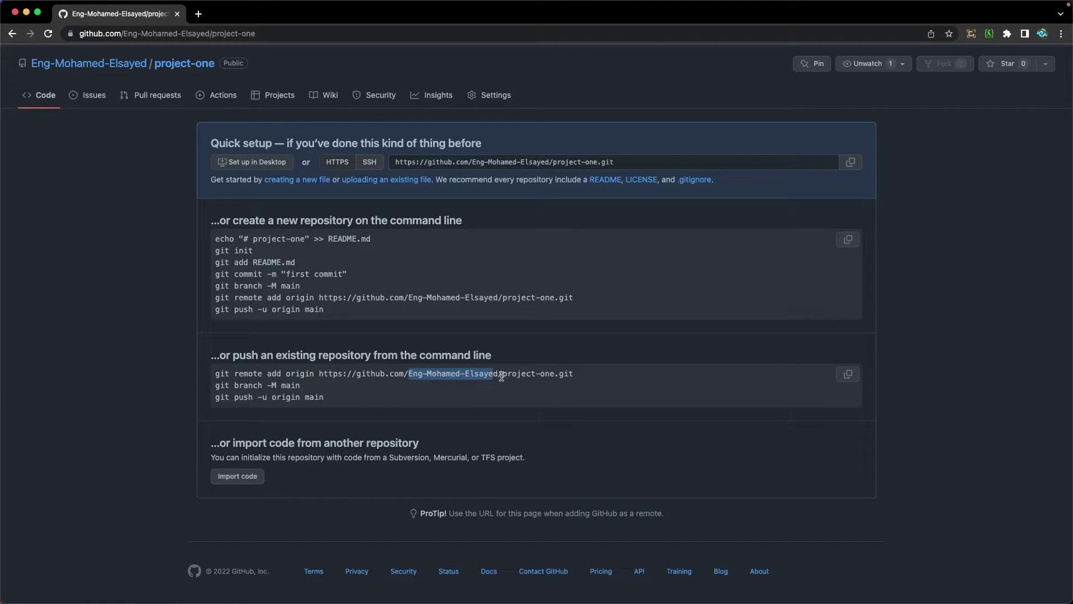
pyautogui.click(584, 383)
pyautogui.moveTo(215, 373); pyautogui.dragTo(449, 372)
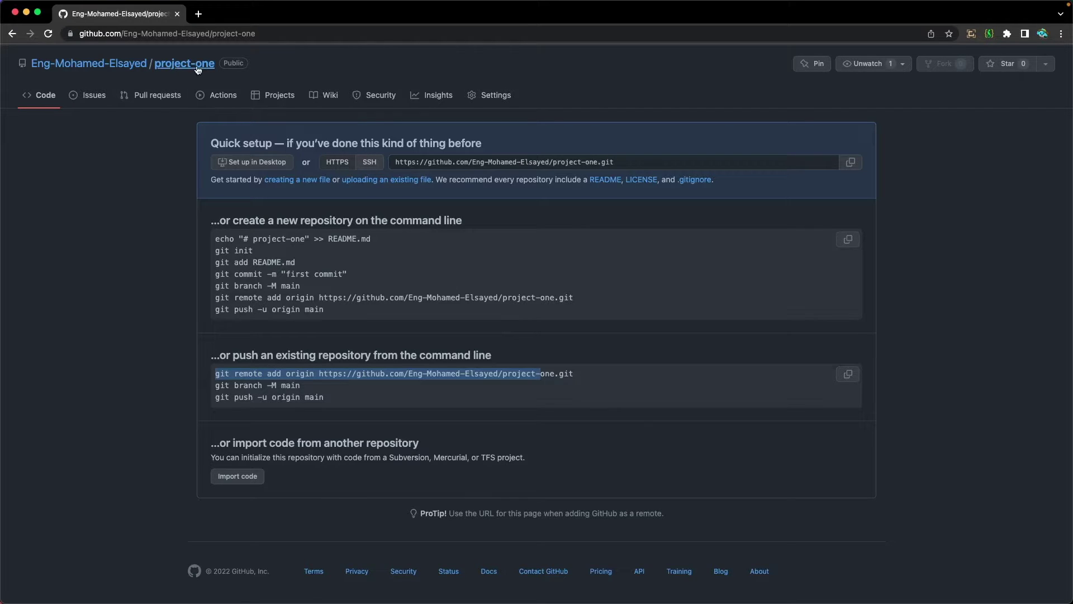
pyautogui.click(324, 373)
pyautogui.moveTo(318, 373); pyautogui.dragTo(571, 373)
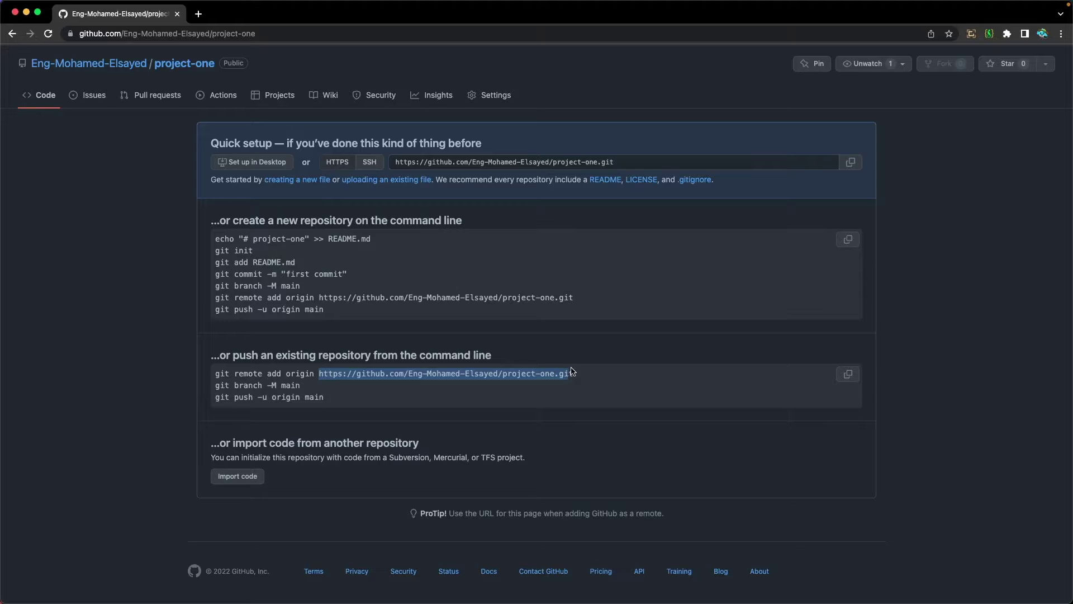
pyautogui.click(577, 373)
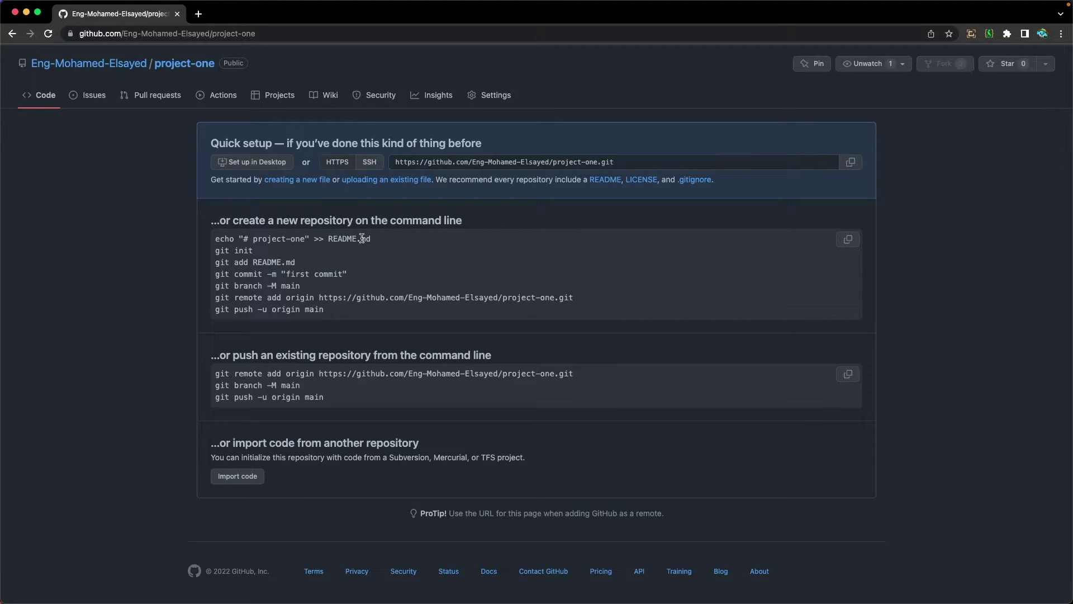
pyautogui.doubleClick(305, 373)
pyautogui.click(312, 374)
pyautogui.moveTo(319, 374); pyautogui.dragTo(582, 377)
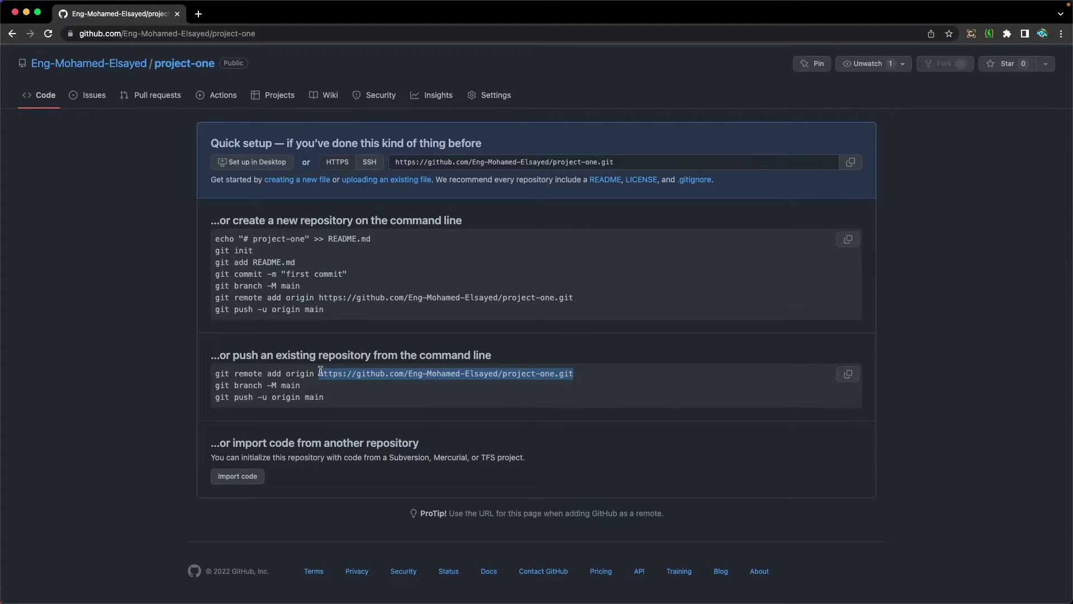
pyautogui.doubleClick(303, 373)
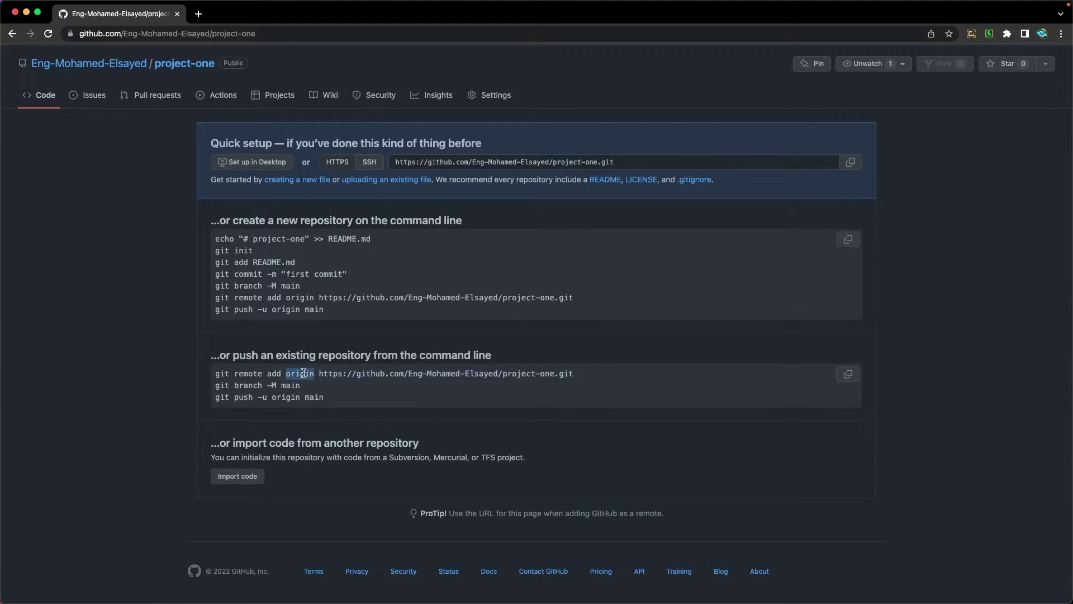
pyautogui.click(304, 373)
pyautogui.moveTo(319, 375); pyautogui.dragTo(584, 378)
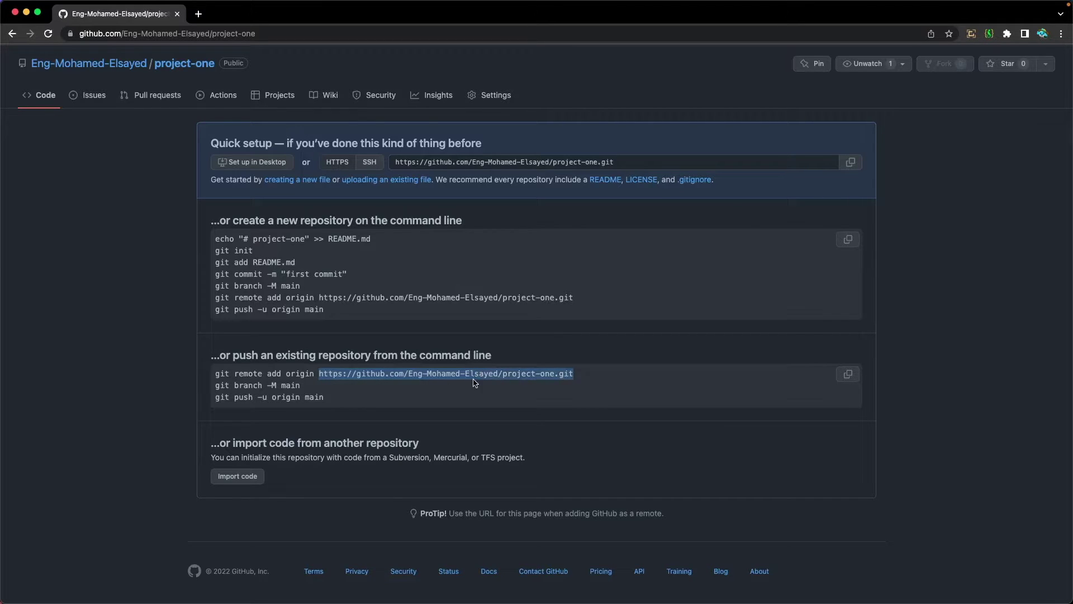
# Copy the full git remote add origin command from the instructions for pushing an existing repository
pyautogui.click(541, 381)
pyautogui.moveTo(214, 376); pyautogui.dragTo(621, 374)
pyautogui.press('super+c')
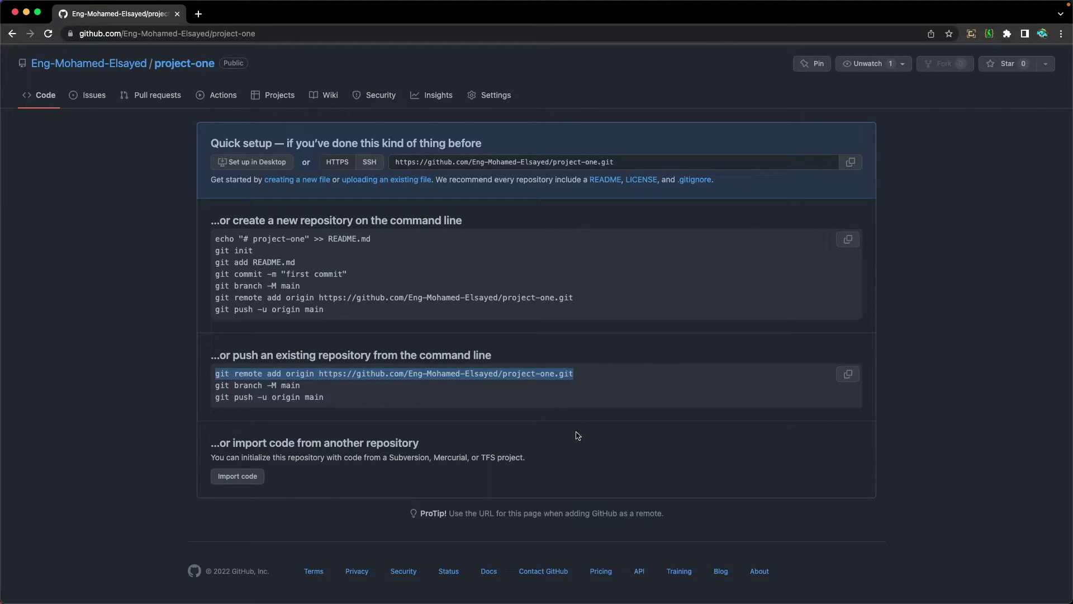
# Switch to the terminal in the Project folder and check the working tree status and local branches with git status and git branch
pyautogui.click(26, 13)
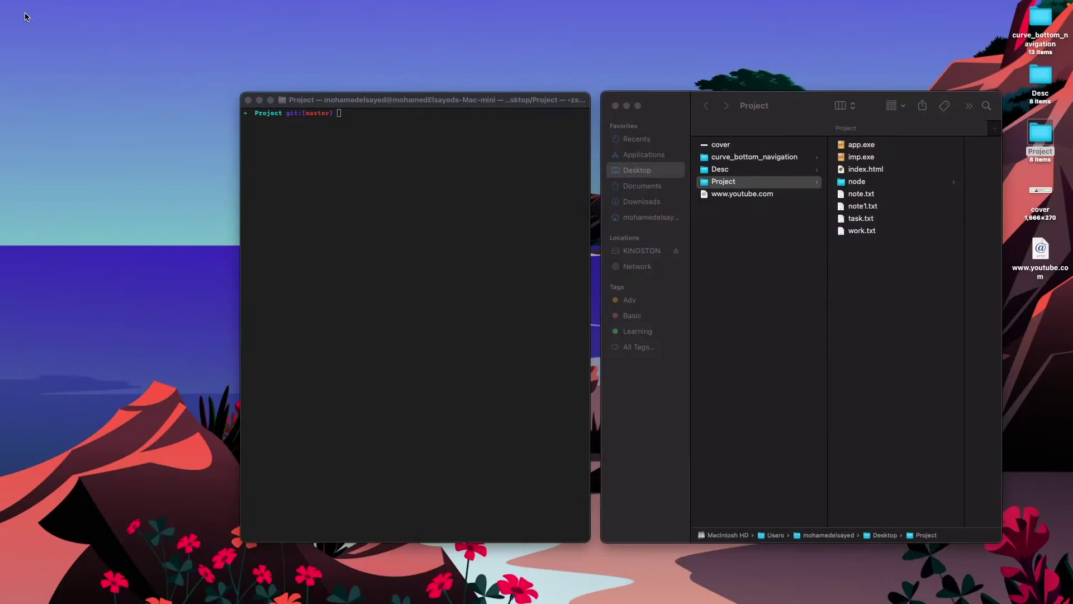
pyautogui.click(753, 106)
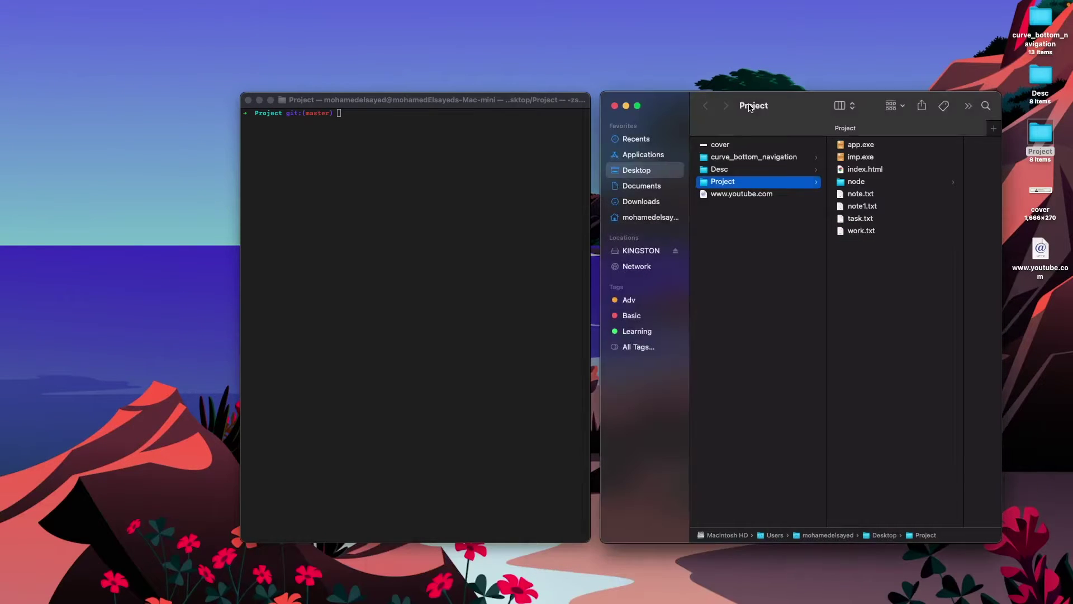
pyautogui.click(423, 124)
pyautogui.write('gi')
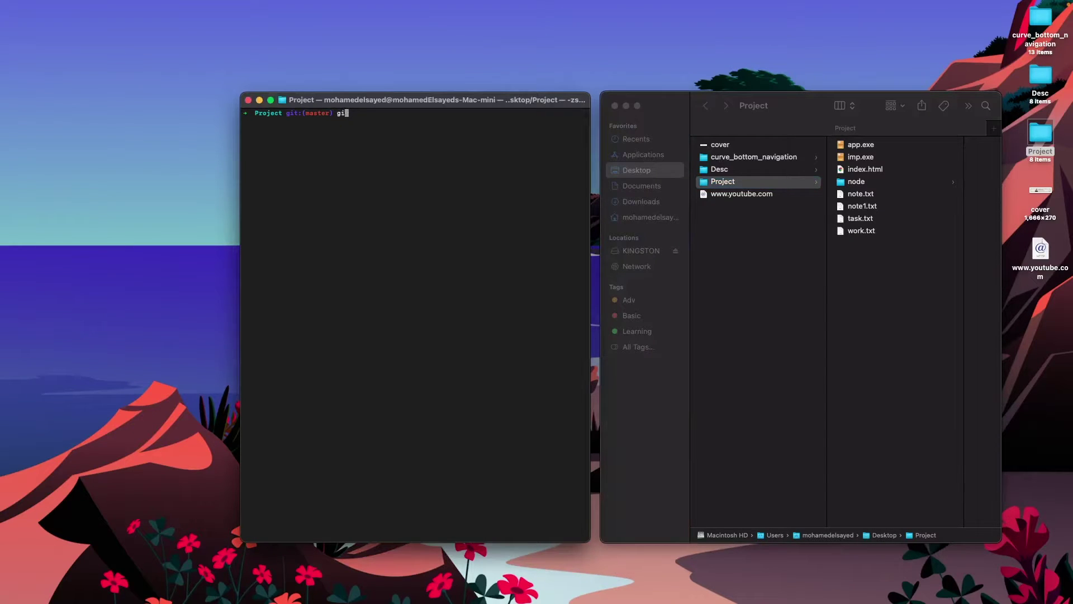
pyautogui.write('t status')
pyautogui.press('Return')
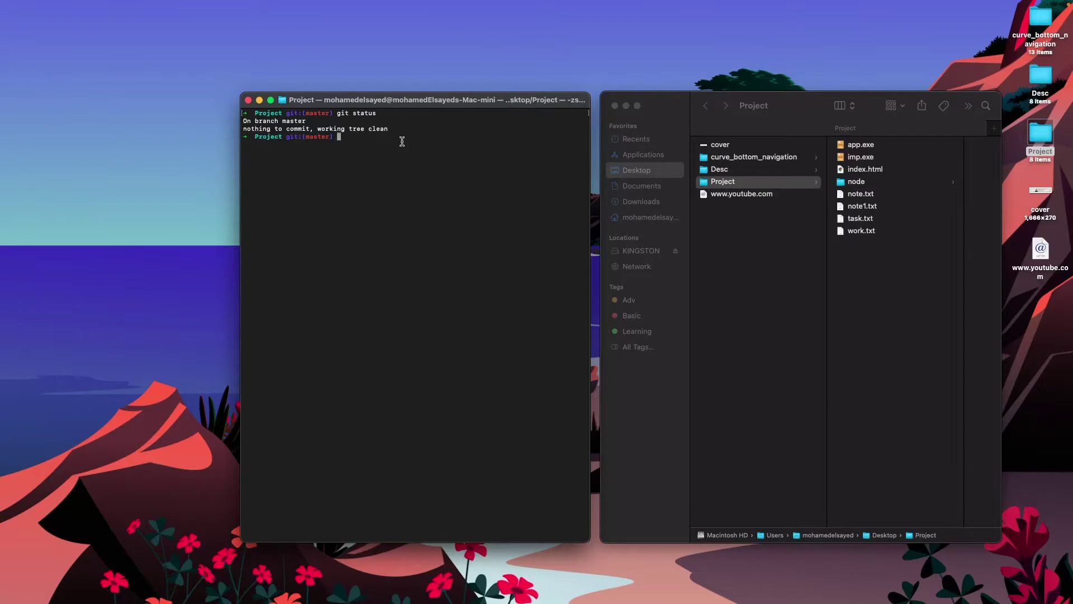
pyautogui.write('git branch')
pyautogui.press('Return')
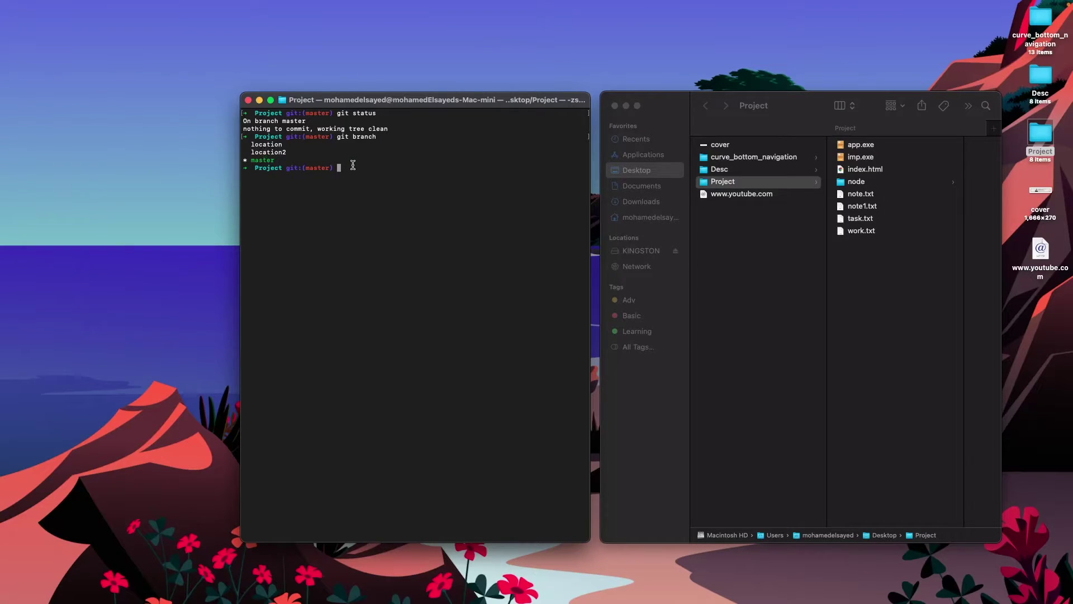
# Review the commit history with git log --oneline, checking the latest commit on master, and exit the log
pyautogui.write('git log --oneline')
pyautogui.press('Return')
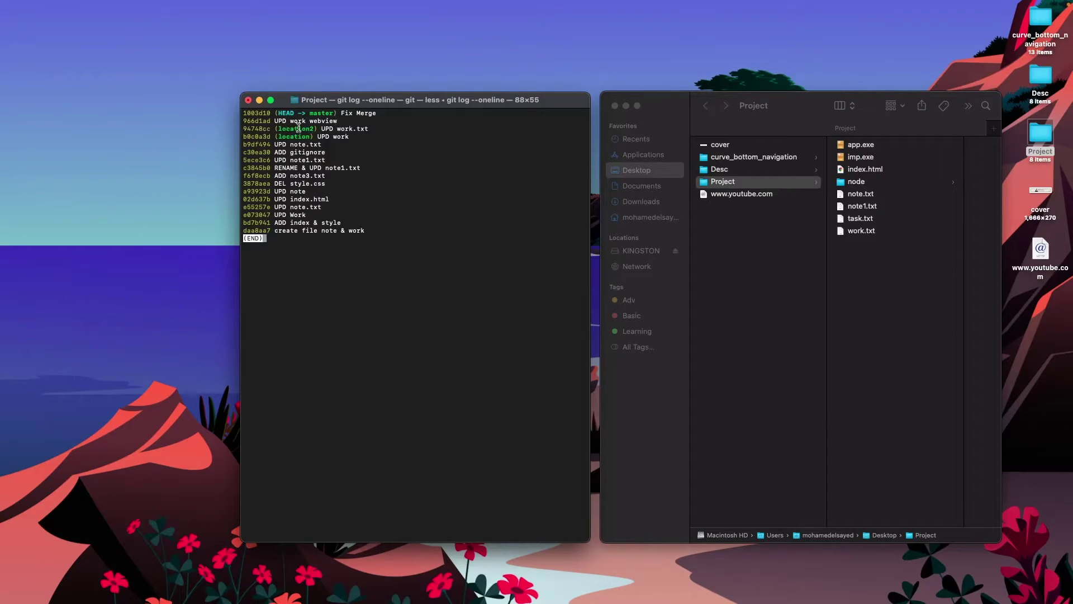
pyautogui.moveTo(381, 113); pyautogui.dragTo(247, 113)
pyautogui.doubleClick(321, 113)
pyautogui.click(297, 241)
pyautogui.press('q')
# Review the branch history of all branches with git log --oneline --graph --all, and exit the log
pyautogui.press('Up')
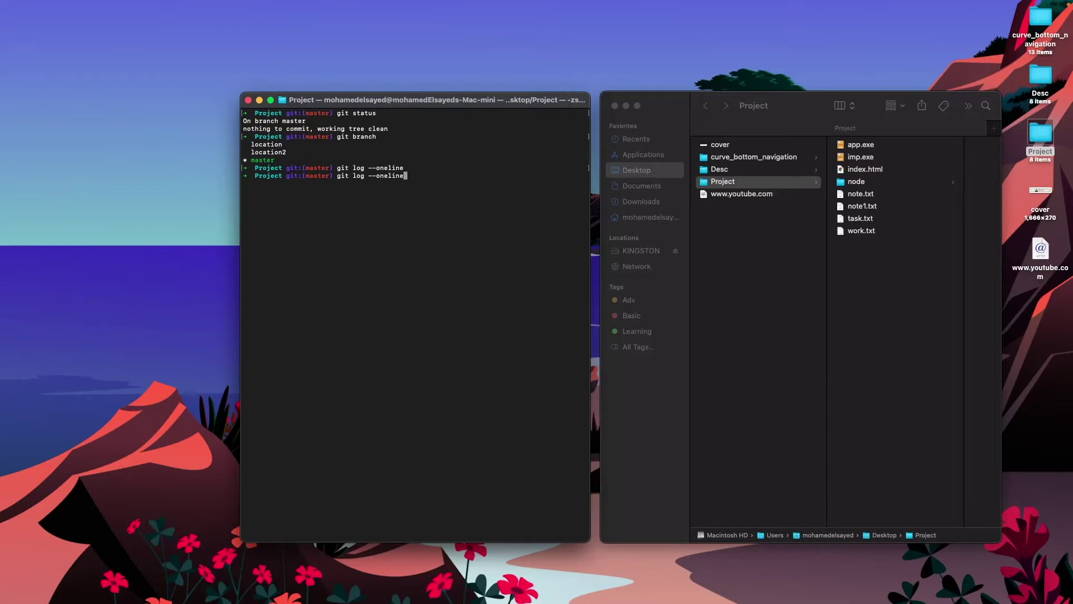
pyautogui.write('--graph --all')
pyautogui.press('Return')
pyautogui.moveTo(379, 248); pyautogui.dragTo(235, 162)
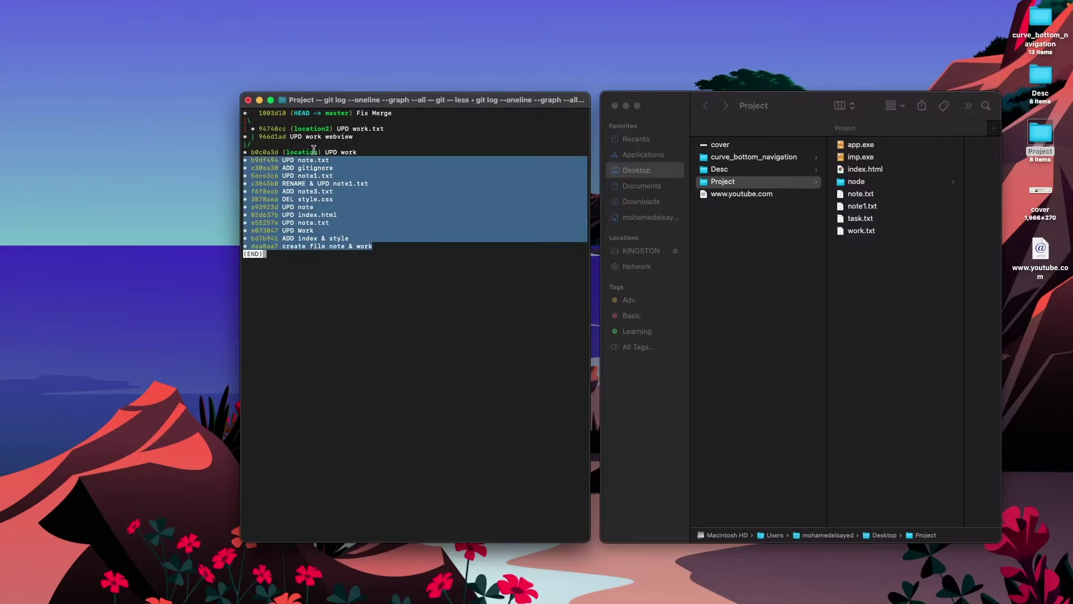
pyautogui.moveTo(250, 152); pyautogui.dragTo(280, 152)
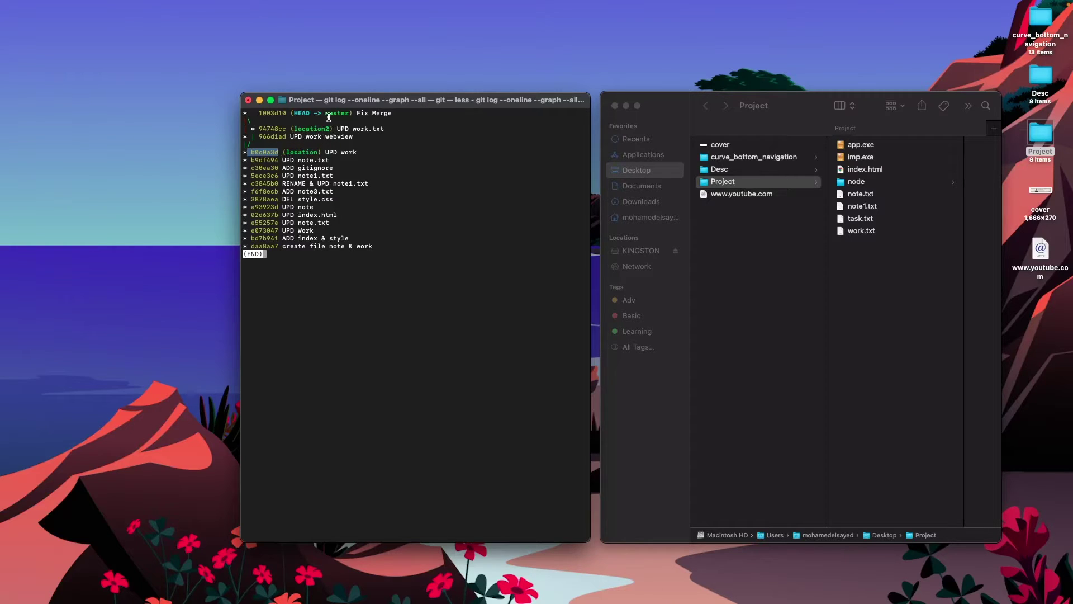
pyautogui.click(298, 276)
pyautogui.press('q')
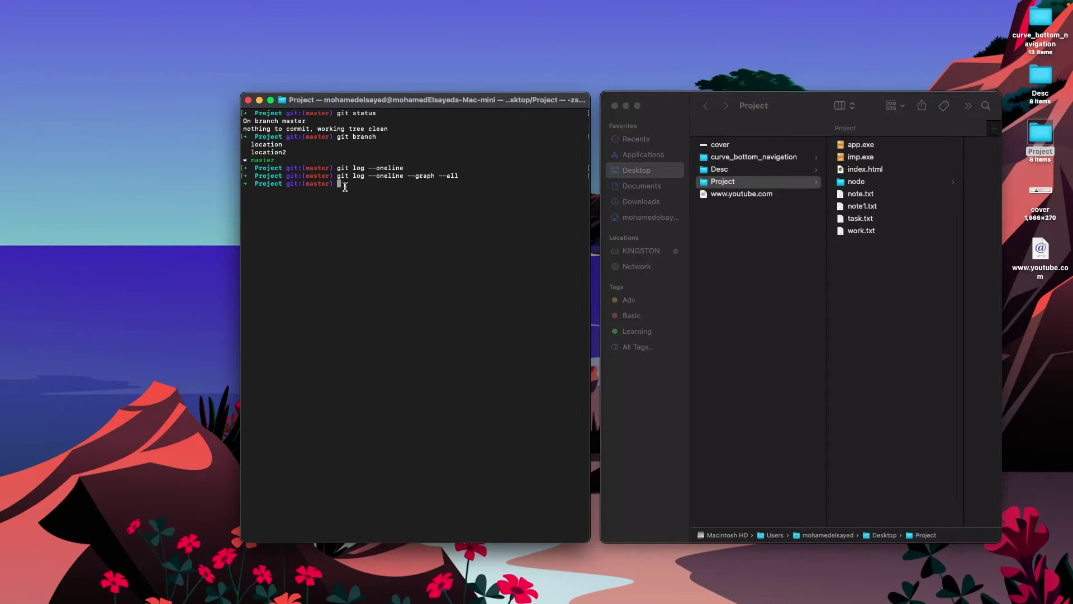
# Add the project-one GitHub repository as the remote origin using the copied command, and list the remotes with git remote
pyautogui.press('super+v')
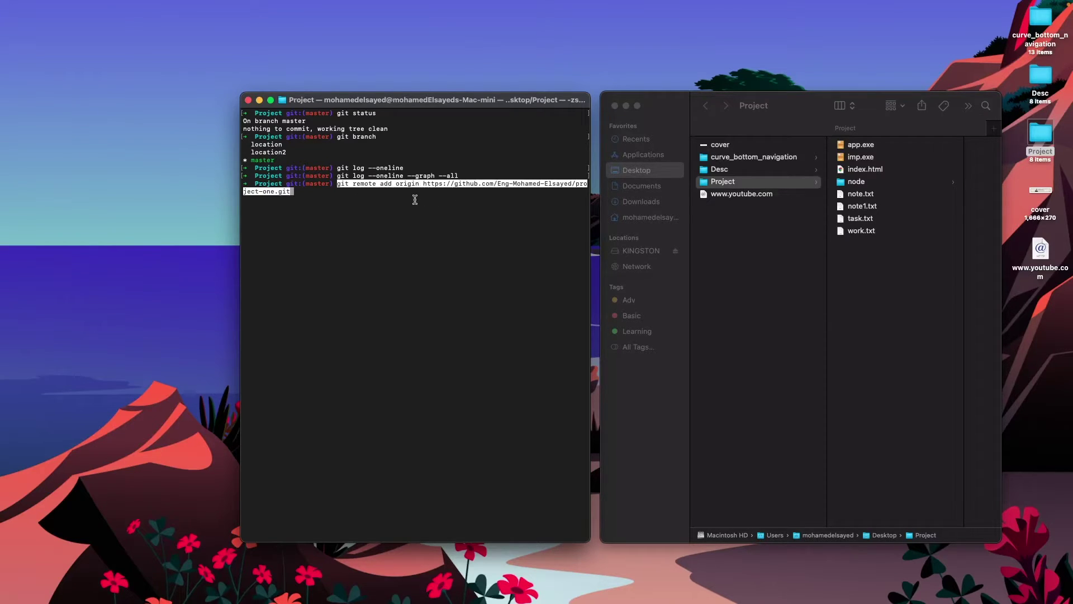
pyautogui.press('Return')
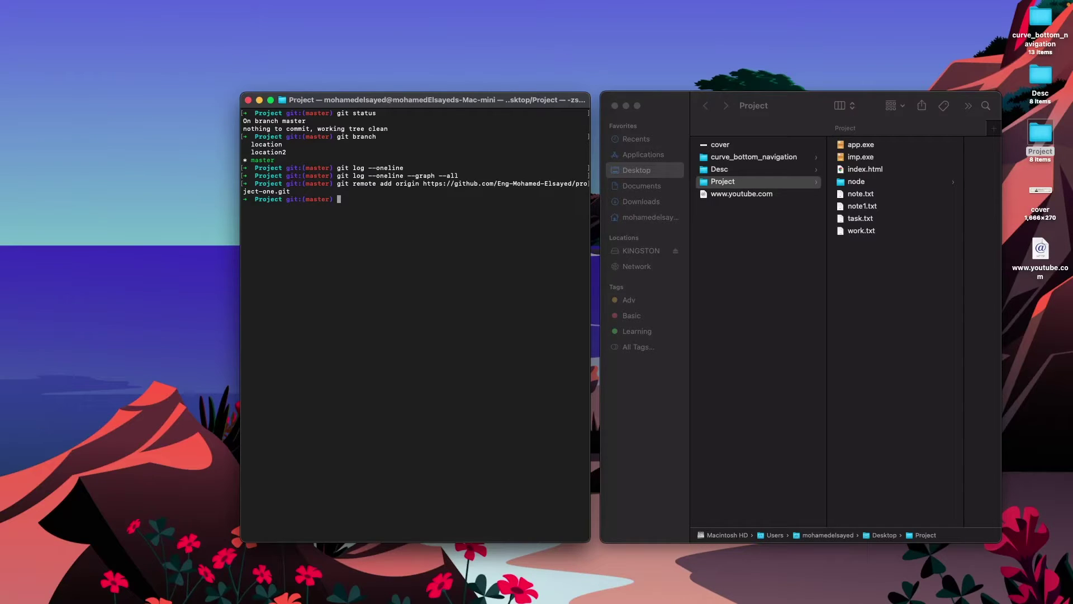
pyautogui.write('git remote')
pyautogui.press('Return')
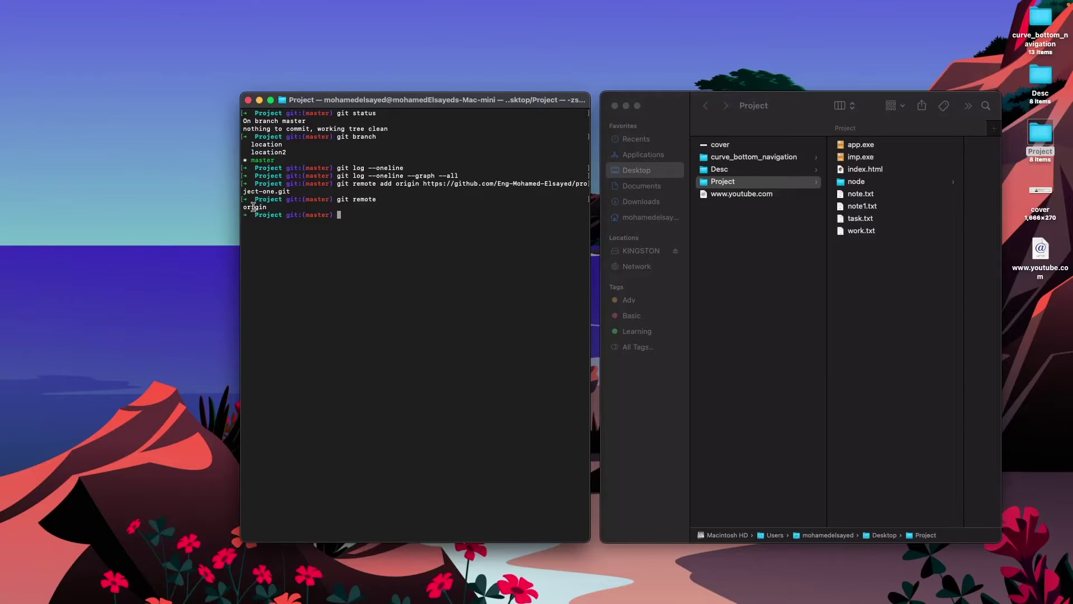
# Recheck the remote's URL in the terminal, and examine the git branch -M main command on the project-one GitHub setup page
pyautogui.doubleClick(430, 185)
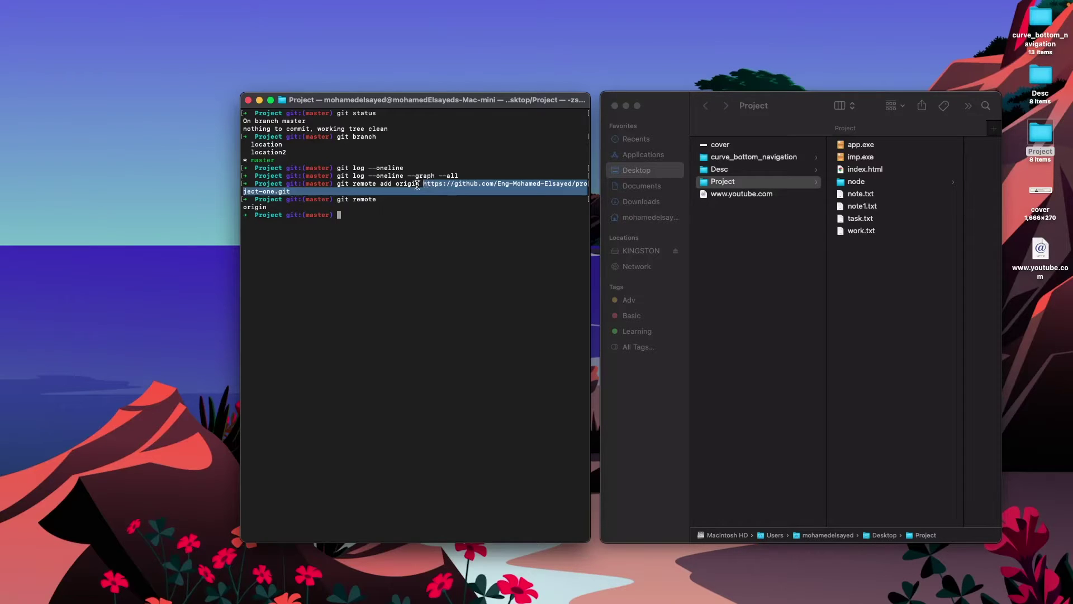
pyautogui.click(417, 186)
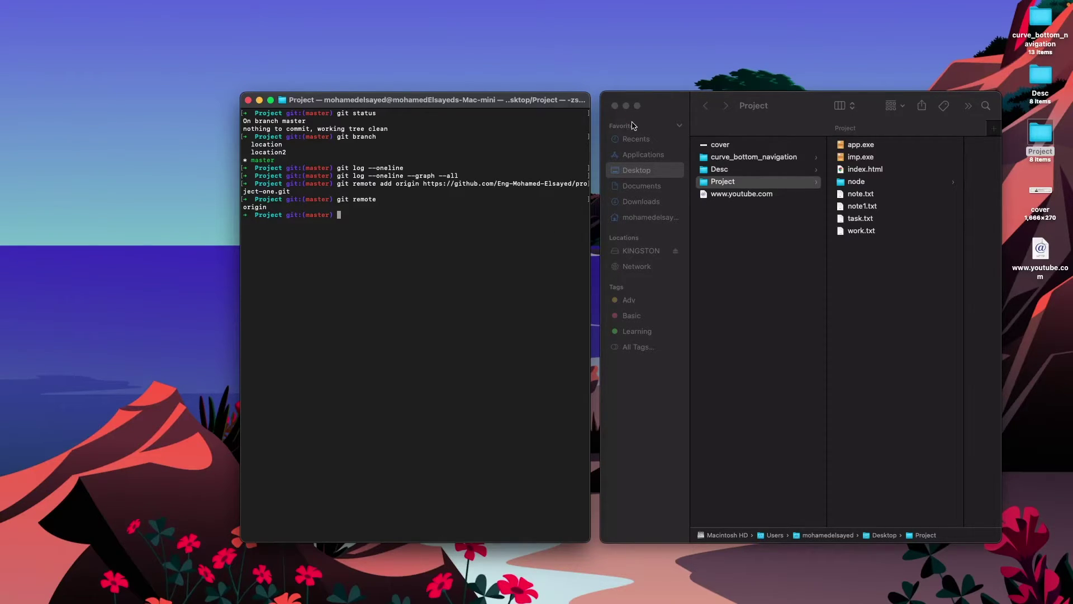
pyautogui.moveTo(637, 601)
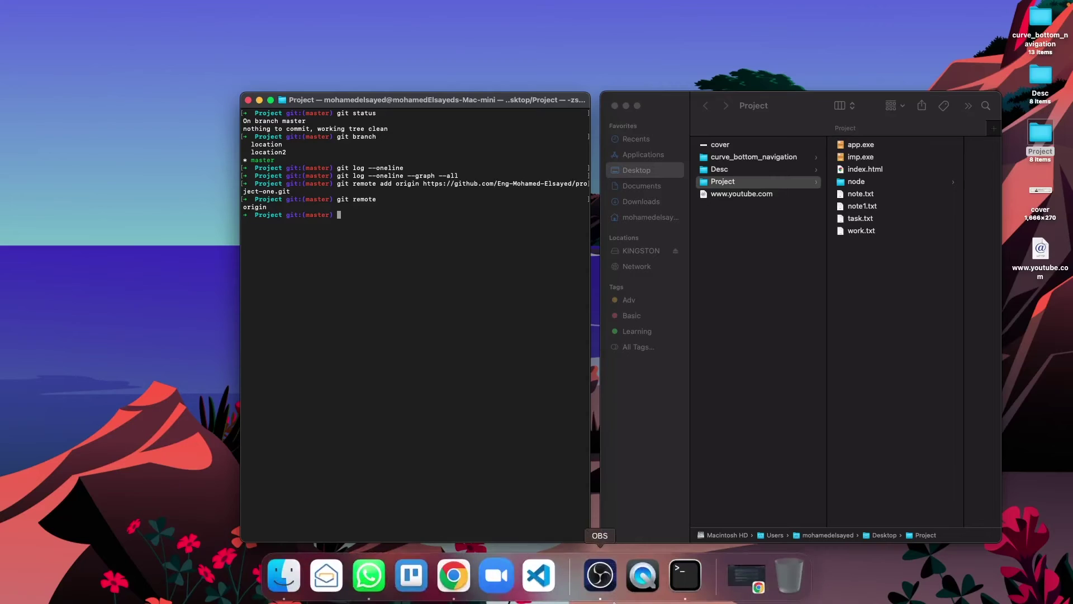
pyautogui.click(463, 582)
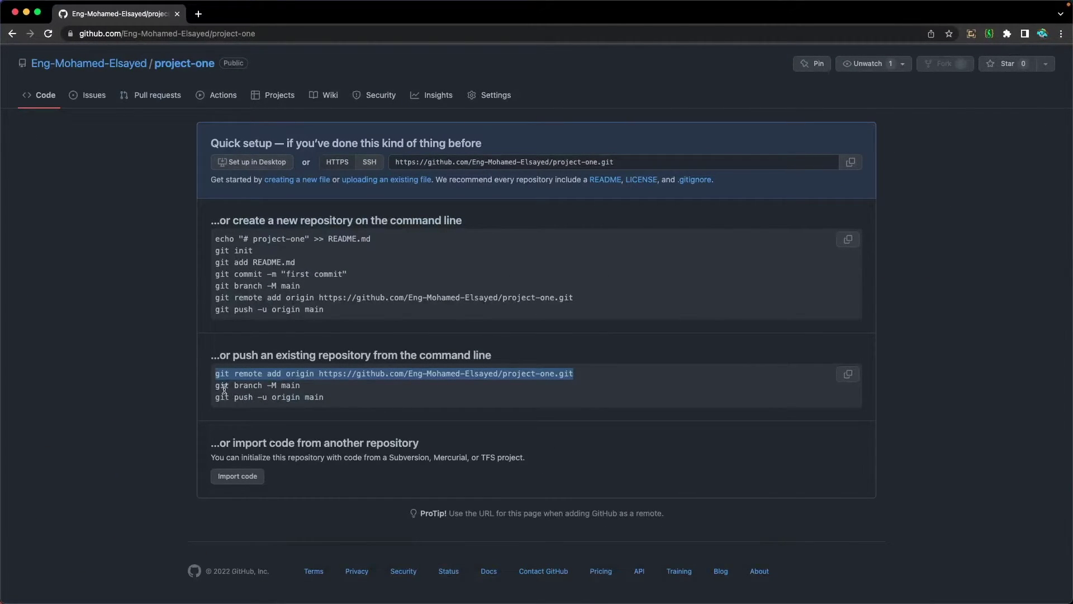
pyautogui.click(256, 386)
pyautogui.doubleClick(289, 385)
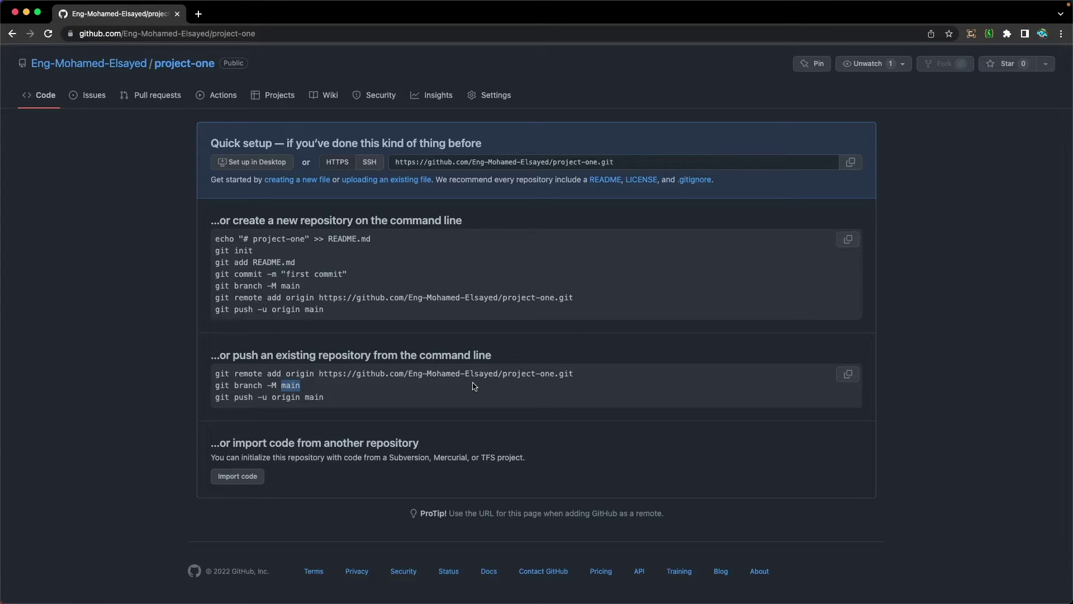
pyautogui.click(312, 390)
pyautogui.moveTo(316, 389); pyautogui.dragTo(213, 386)
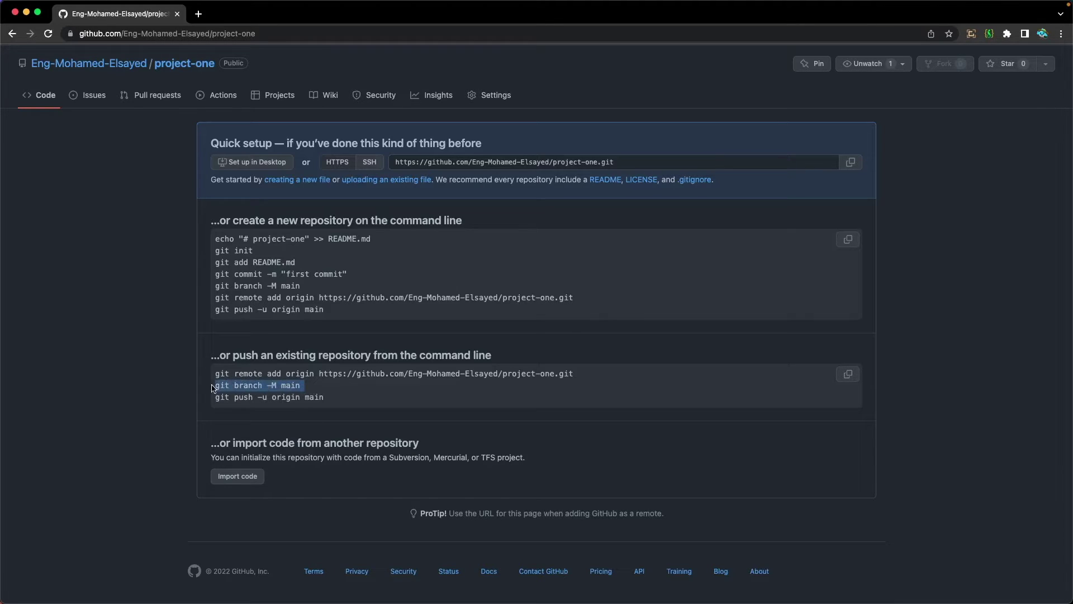
# Switch to the terminal to check the current branch name in the prompt, and return to the GitHub setup page
pyautogui.moveTo(502, 601)
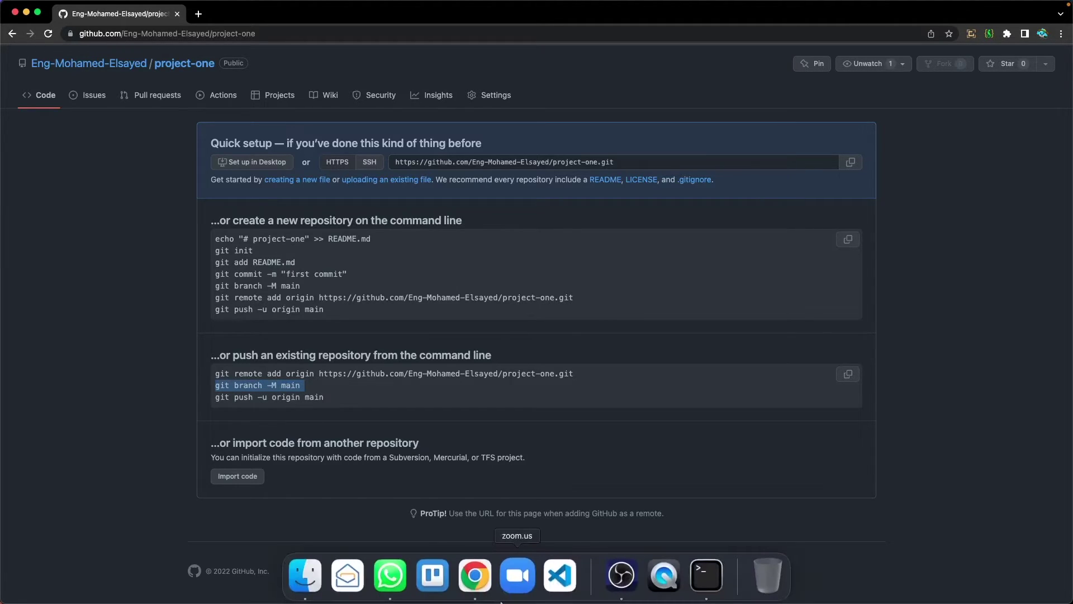
pyautogui.click(706, 578)
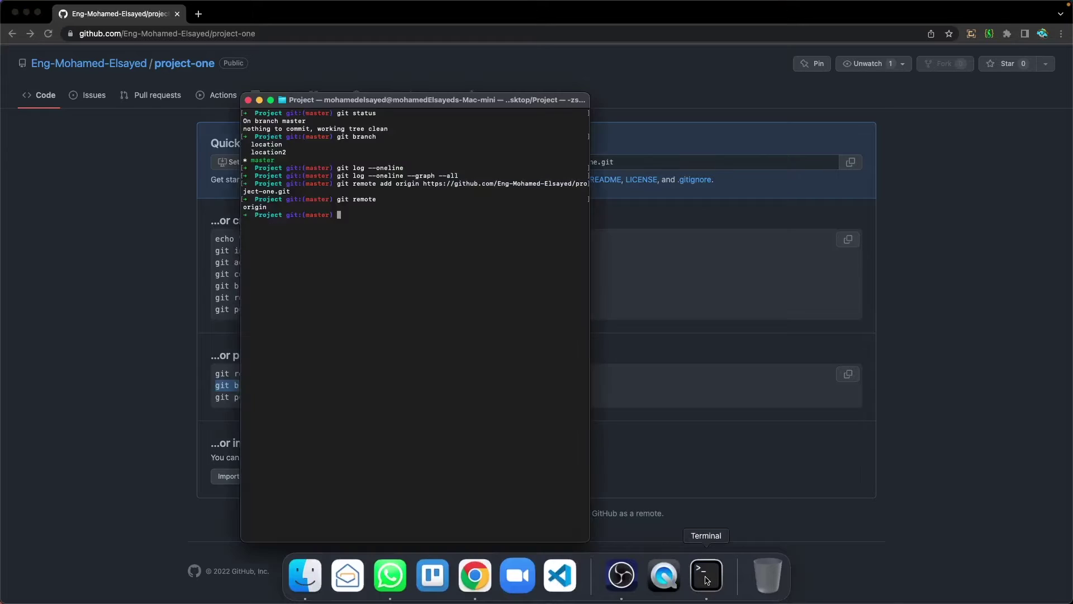
pyautogui.doubleClick(318, 214)
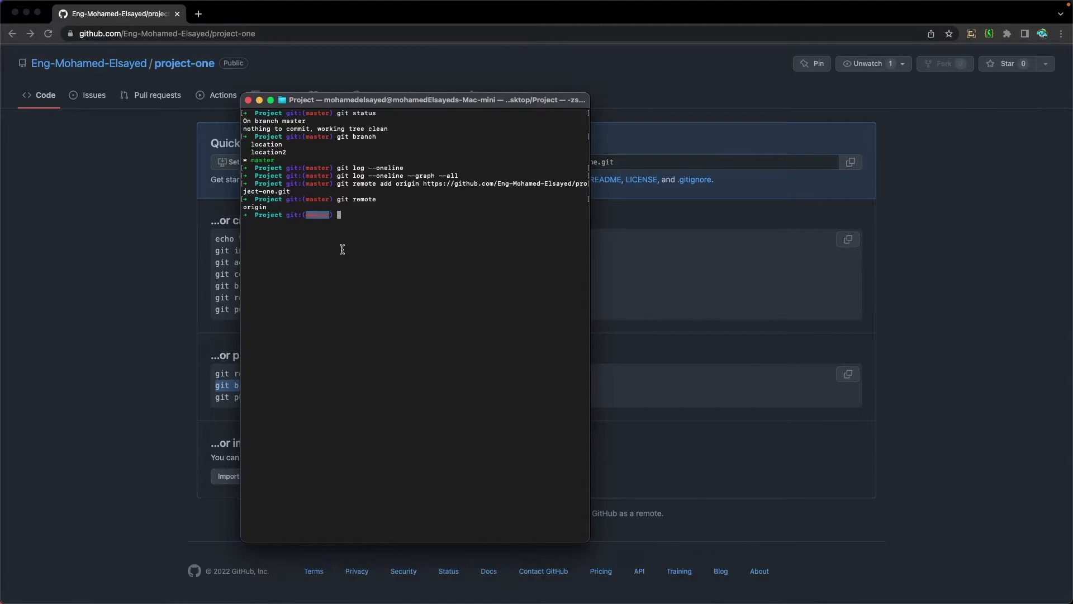
pyautogui.click(706, 354)
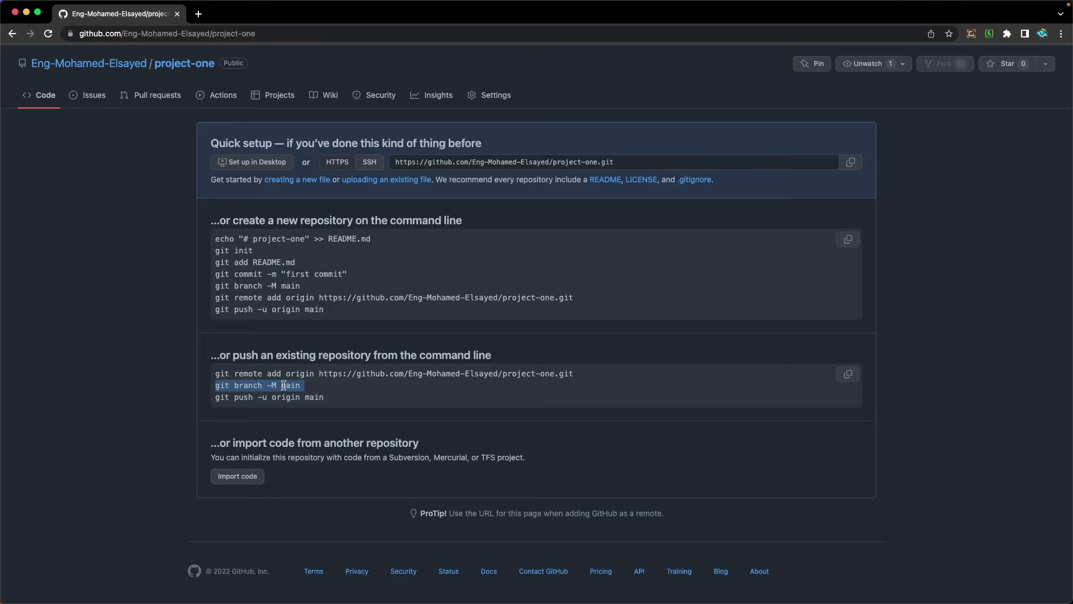
# Examine the git push -u origin main command, including its remote name, in the instructions for pushing an existing repository
pyautogui.click(218, 398)
pyautogui.doubleClick(283, 398)
pyautogui.click(337, 401)
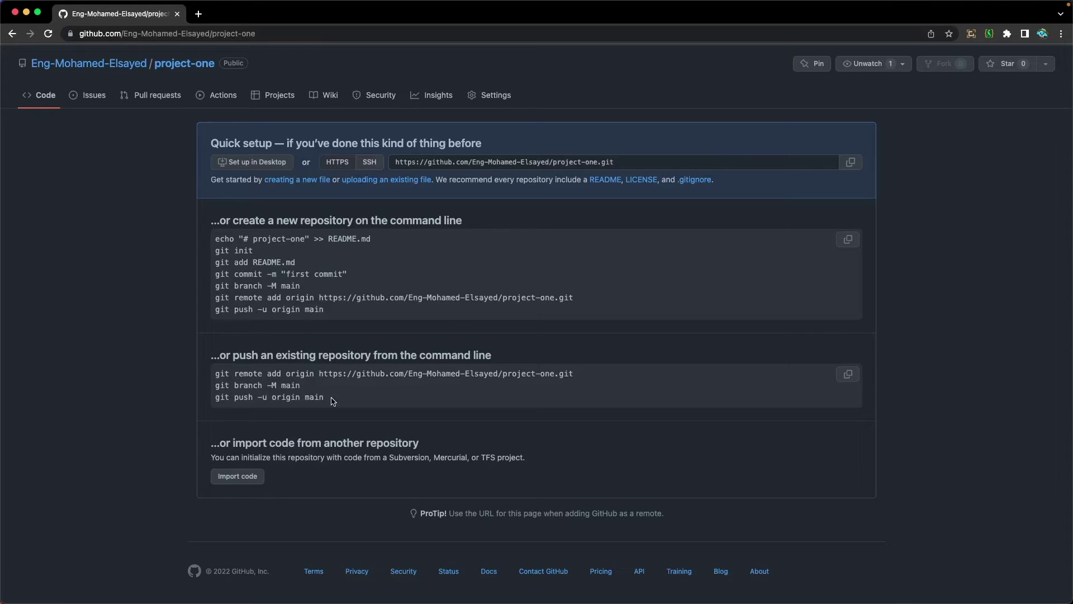
pyautogui.moveTo(331, 399); pyautogui.dragTo(222, 398)
pyautogui.click(332, 409)
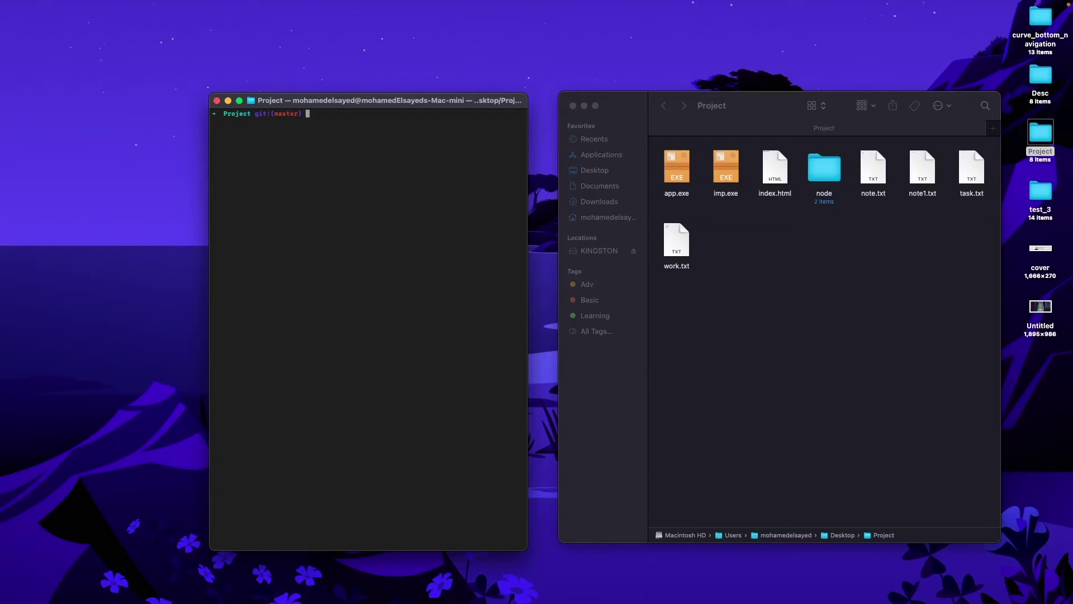
# Start a git config command in the terminal for the global user.name, with empty quotes ready for the value
pyautogui.write('git con')
pyautogui.write('fig ')
pyautogui.write('--gol')
pyautogui.write('b')
pyautogui.press('BackSpace')
pyautogui.write('bal user.name ""')
pyautogui.press('Left')
# Switch to the GitHub profile in the browser and copy the account's username
pyautogui.press('super+Tab')
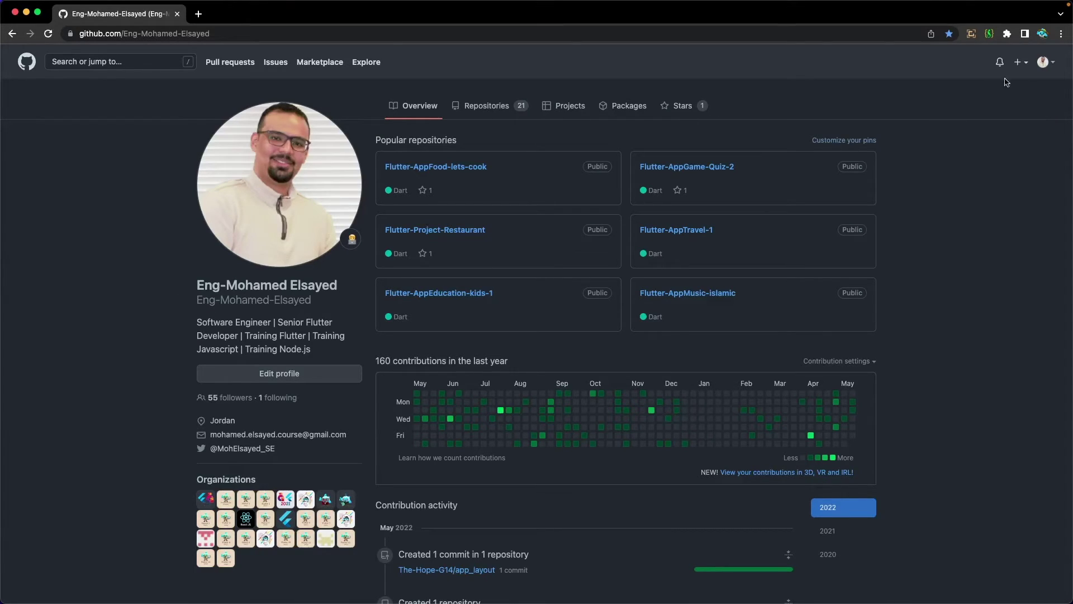
pyautogui.click(1054, 63)
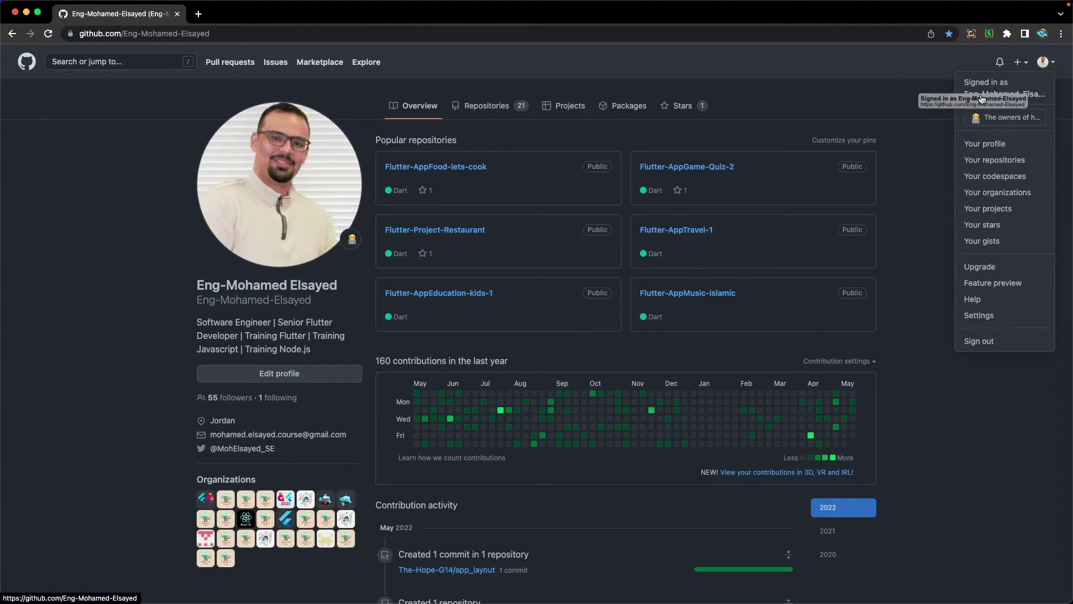
pyautogui.click(194, 305)
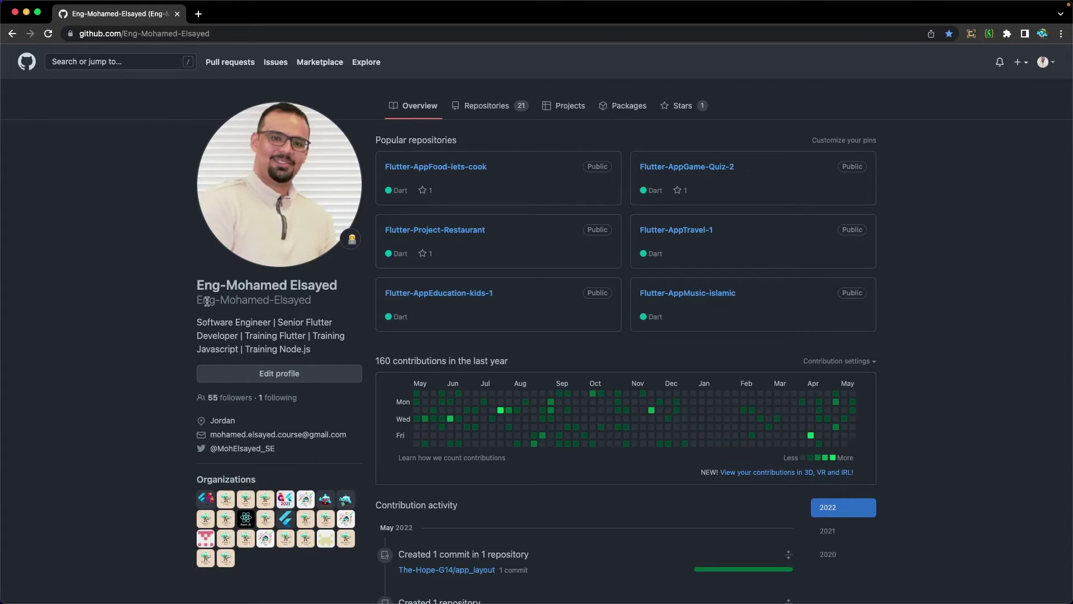
pyautogui.moveTo(318, 303); pyautogui.dragTo(197, 301)
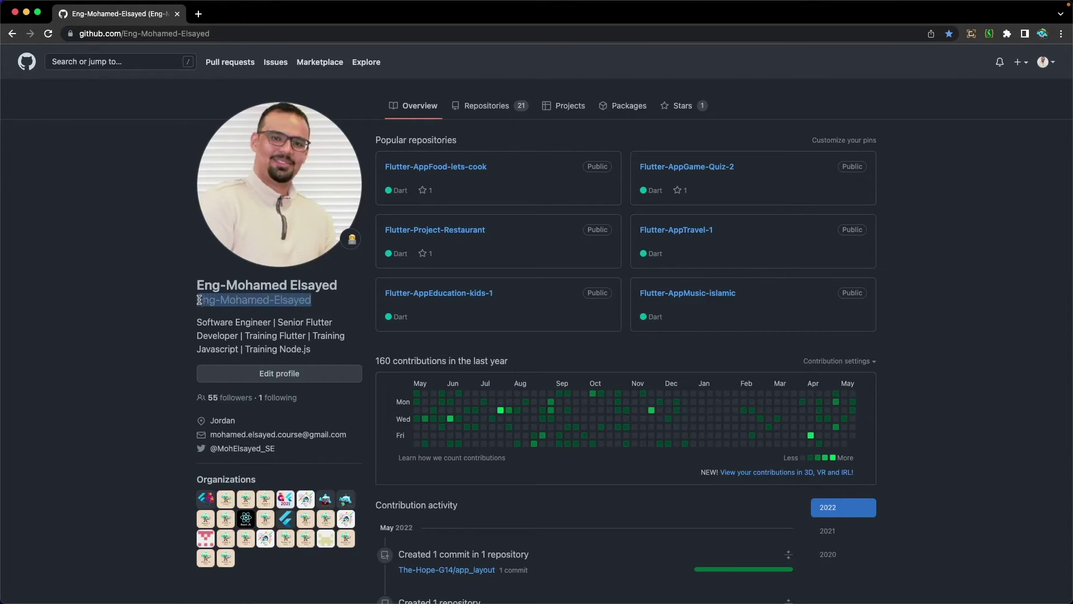
pyautogui.rightClick(206, 299)
pyautogui.click(235, 325)
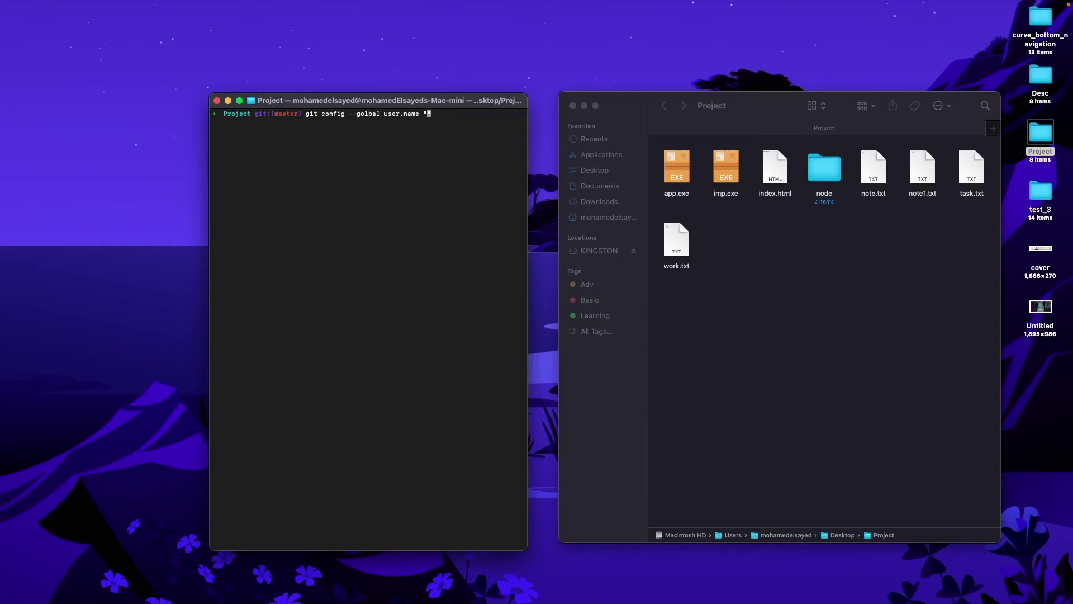
# Insert the copied GitHub username as the user.name value in the terminal command and run it
pyautogui.press('super+v')
pyautogui.write('"')
pyautogui.press('Return')
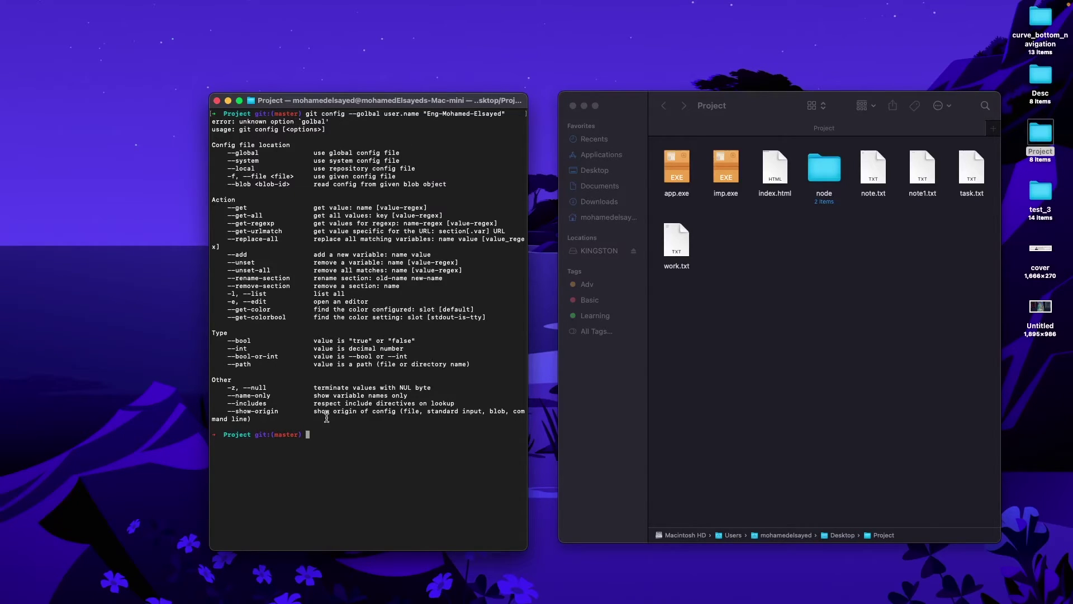
# Correct the misspelled option to --global in the previous user.name command and run it again
pyautogui.press('Up')
pyautogui.press('Left')
pyautogui.press('Left')
pyautogui.press('Left')
pyautogui.press('Left')
pyautogui.press('Left')
pyautogui.press('Left')
pyautogui.press('Left')
pyautogui.press('Left')
pyautogui.press('Left')
pyautogui.press('Left')
pyautogui.press('Left')
pyautogui.press('Left')
pyautogui.press('Left')
pyautogui.press('Left')
pyautogui.press('Left')
pyautogui.press('Left')
pyautogui.press('Left')
pyautogui.press('Left')
pyautogui.press('Left')
pyautogui.press('Left')
pyautogui.press('Left')
pyautogui.press('Left')
pyautogui.press('Left')
pyautogui.press('Left')
pyautogui.press('Left')
pyautogui.press('Left')
pyautogui.press('Left')
pyautogui.press('Left')
pyautogui.press('Left')
pyautogui.press('Left')
pyautogui.press('Left')
pyautogui.press('Left')
pyautogui.press('Left')
pyautogui.press('Left')
pyautogui.press('BackSpace')
pyautogui.press('BackSpace')
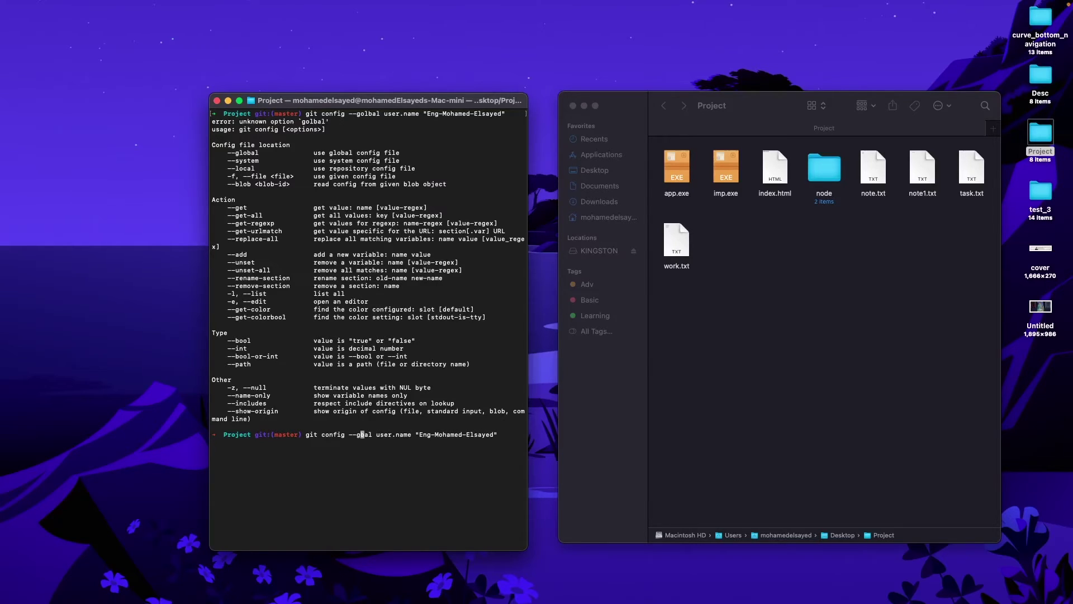
pyautogui.write('lo')
pyautogui.press('Return')
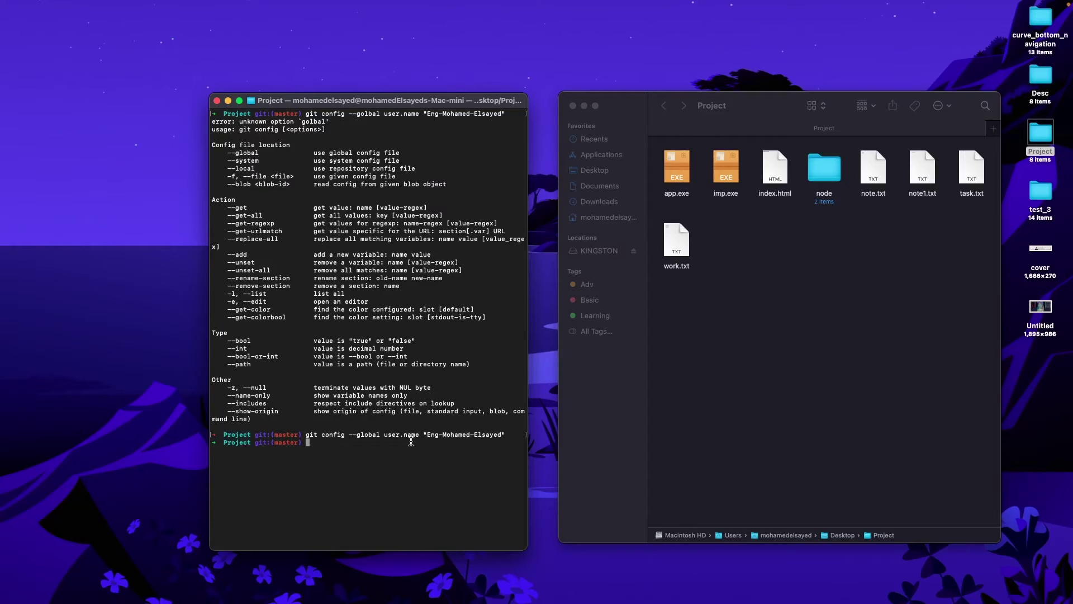
# Recall the user.name command and change its setting to user.email, leaving it ready for a new value
pyautogui.press('Up')
pyautogui.press('Left')
pyautogui.press('Left')
pyautogui.press('Left')
pyautogui.press('Left')
pyautogui.press('Left')
pyautogui.press('Left')
pyautogui.press('Left')
pyautogui.press('Left')
pyautogui.press('Left')
pyautogui.press('Left')
pyautogui.press('Left')
pyautogui.press('Left')
pyautogui.press('Left')
pyautogui.press('Left')
pyautogui.press('Left')
pyautogui.press('Left')
pyautogui.press('Left')
pyautogui.press('Left')
pyautogui.press('Left')
pyautogui.press('Left')
pyautogui.press('BackSpace')
pyautogui.press('BackSpace')
pyautogui.press('BackSpace')
pyautogui.press('BackSpace')
pyautogui.write('email')
pyautogui.moveTo(432, 443); pyautogui.dragTo(482, 444)
# Switch to the GitHub profile in the browser and copy the account's e-mail address
pyautogui.moveTo(423, 598)
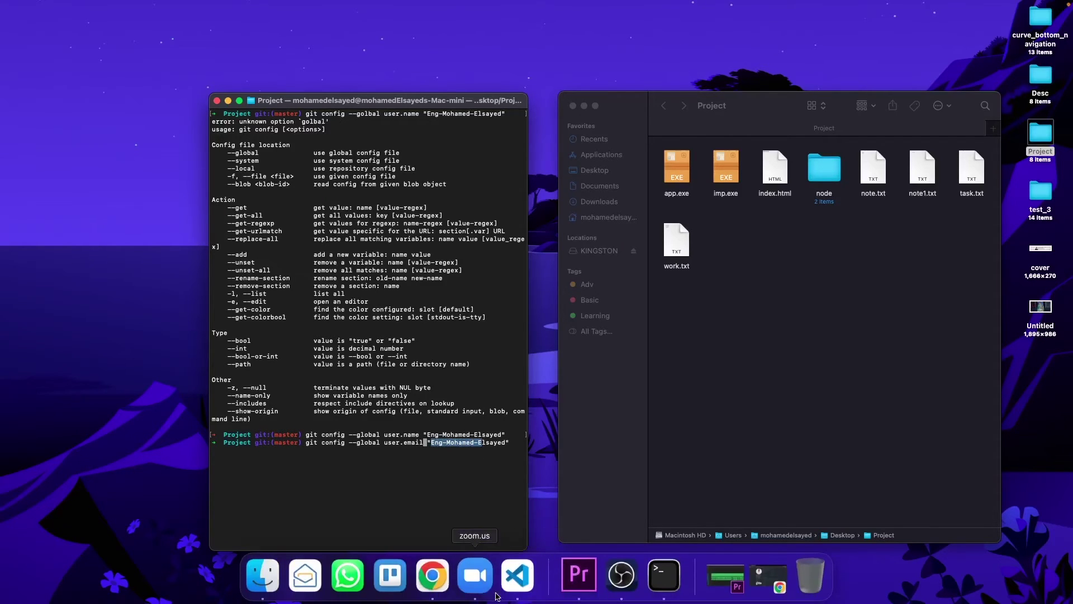
pyautogui.click(422, 578)
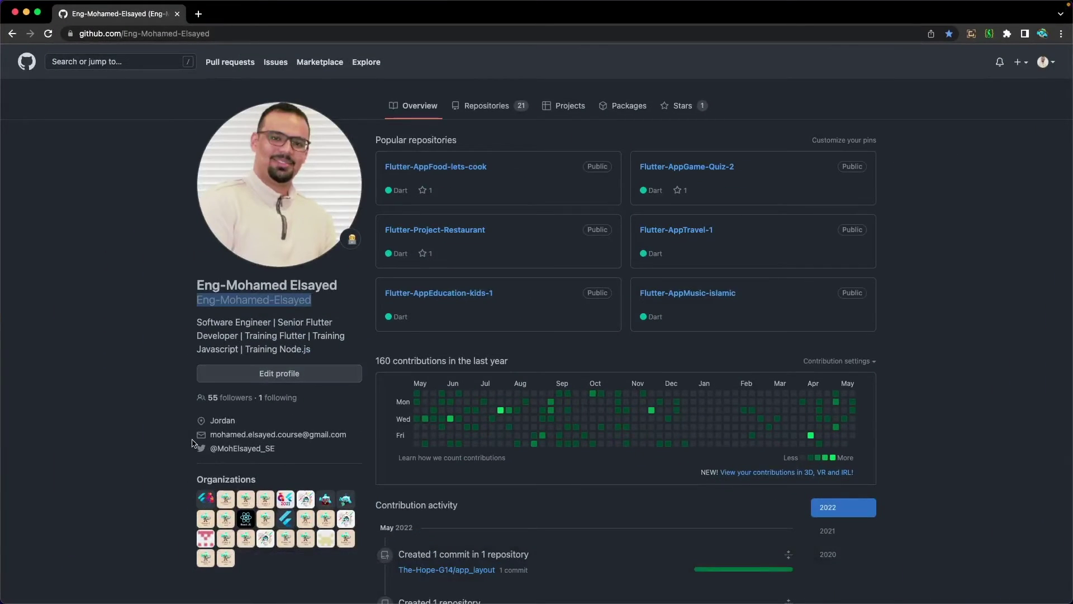
pyautogui.moveTo(211, 436); pyautogui.dragTo(336, 438)
pyautogui.rightClick(336, 437)
pyautogui.click(364, 485)
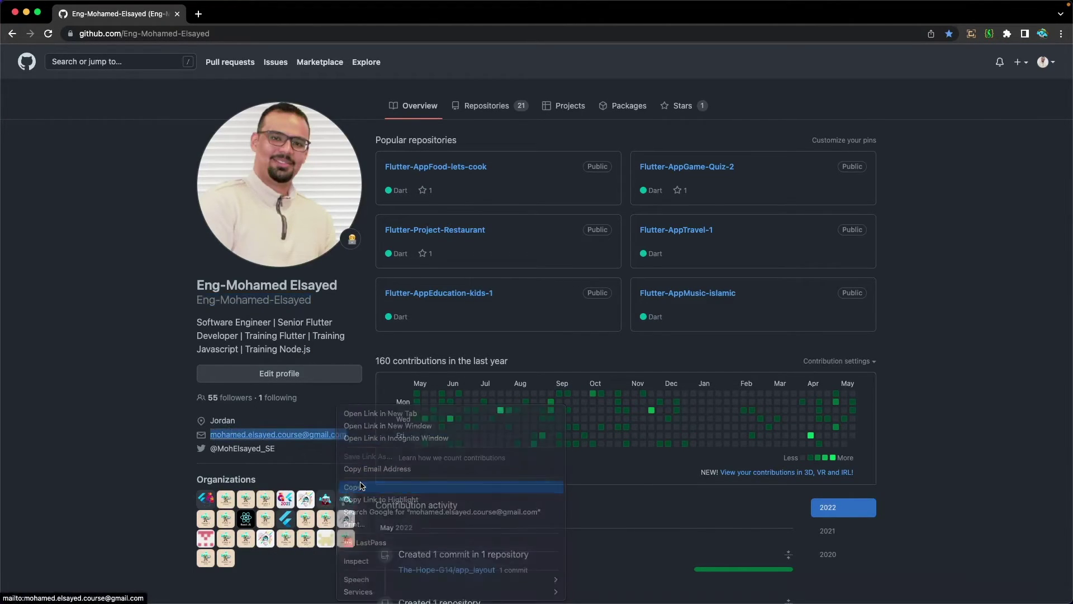
# Replace the username in the git config --global user.email command with the copied e-mail address and run it in the terminal
pyautogui.press('super+Tab')
pyautogui.press('Right')
pyautogui.press('Right')
pyautogui.press('Right')
pyautogui.press('Right')
pyautogui.press('Right')
pyautogui.press('Right')
pyautogui.press('Right')
pyautogui.press('Right')
pyautogui.press('Right')
pyautogui.press('Right')
pyautogui.press('Right')
pyautogui.press('Right')
pyautogui.press('Right')
pyautogui.press('Right')
pyautogui.press('Right')
pyautogui.press('Right')
pyautogui.press('Right')
pyautogui.press('Right')
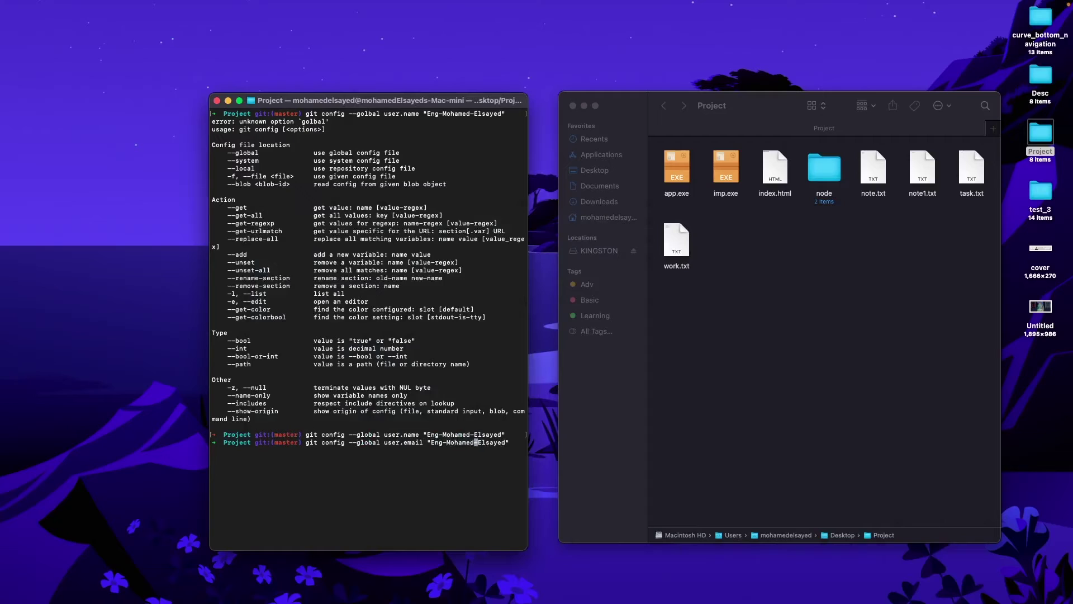
pyautogui.press('Right')
pyautogui.press('Right')
pyautogui.press('Right')
pyautogui.press('BackSpace')
pyautogui.press('BackSpace')
pyautogui.press('BackSpace')
pyautogui.press('BackSpace')
pyautogui.press('BackSpace')
pyautogui.press('BackSpace')
pyautogui.press('BackSpace')
pyautogui.press('BackSpace')
pyautogui.press('BackSpace')
pyautogui.press('BackSpace')
pyautogui.press('BackSpace')
pyautogui.press('BackSpace')
pyautogui.press('BackSpace')
pyautogui.press('BackSpace')
pyautogui.press('BackSpace')
pyautogui.press('BackSpace')
pyautogui.press('BackSpace')
pyautogui.press('BackSpace')
pyautogui.press('BackSpace')
pyautogui.press('super+v')
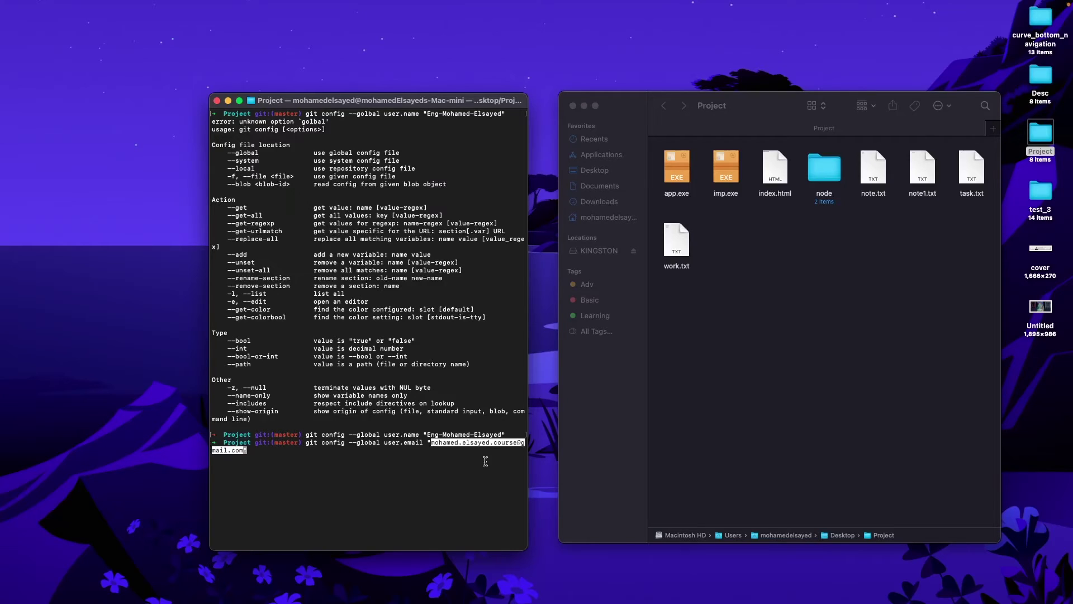
pyautogui.press('Right')
pyautogui.press('Return')
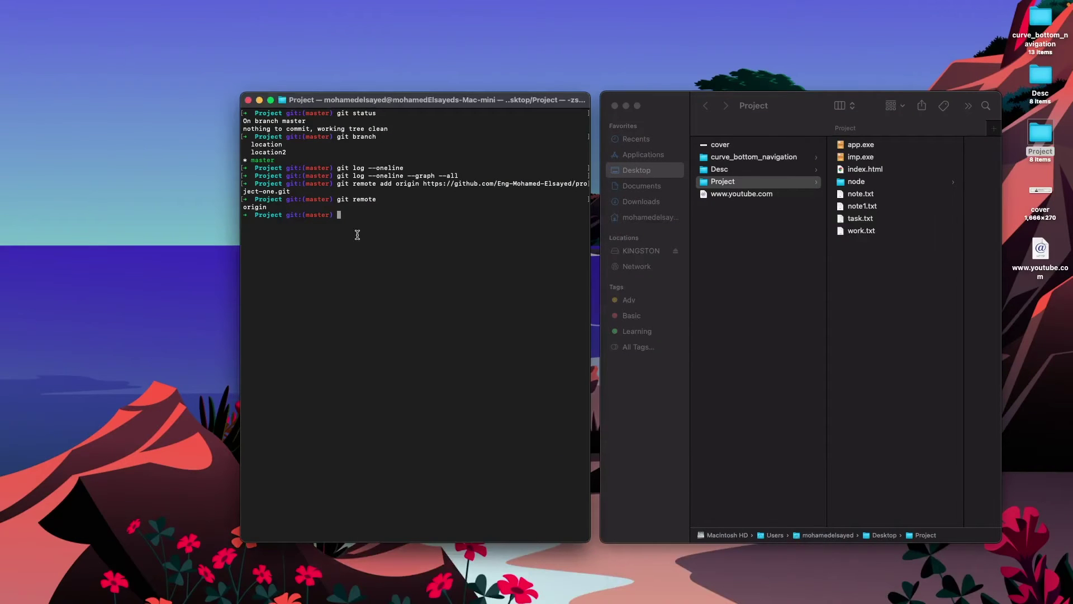
# Push the local master branch to the remote with git push -u origin master
pyautogui.write('git push -u origin')
pyautogui.doubleClick(256, 207)
pyautogui.moveTo(423, 184); pyautogui.dragTo(592, 182)
pyautogui.write('master')
pyautogui.press('Return')
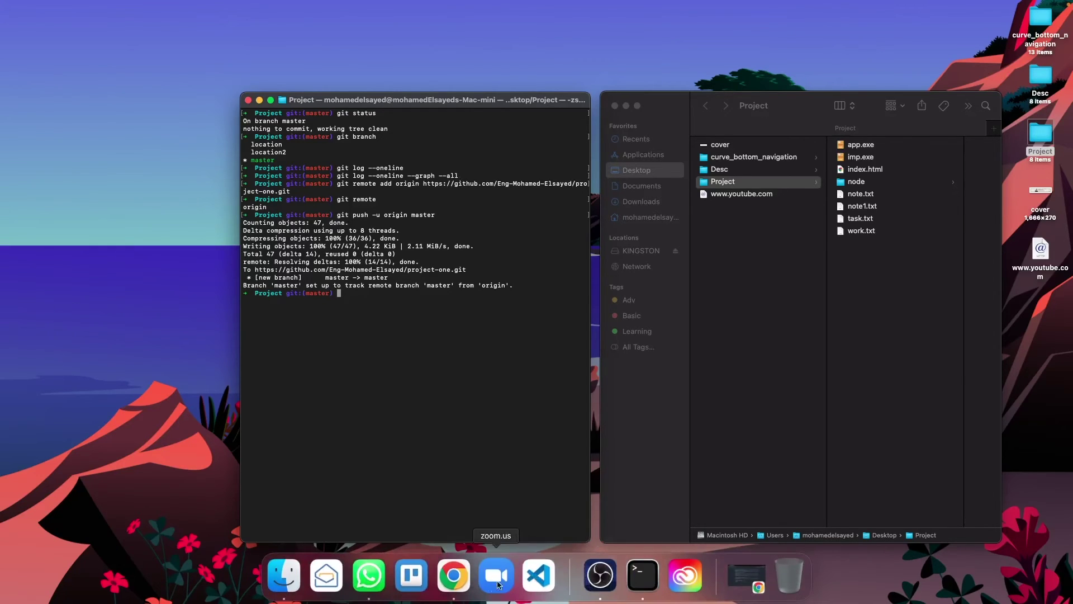
# Switch to the project-one page on GitHub, reload it, and review the pushed files note.txt and work.txt
pyautogui.click(452, 584)
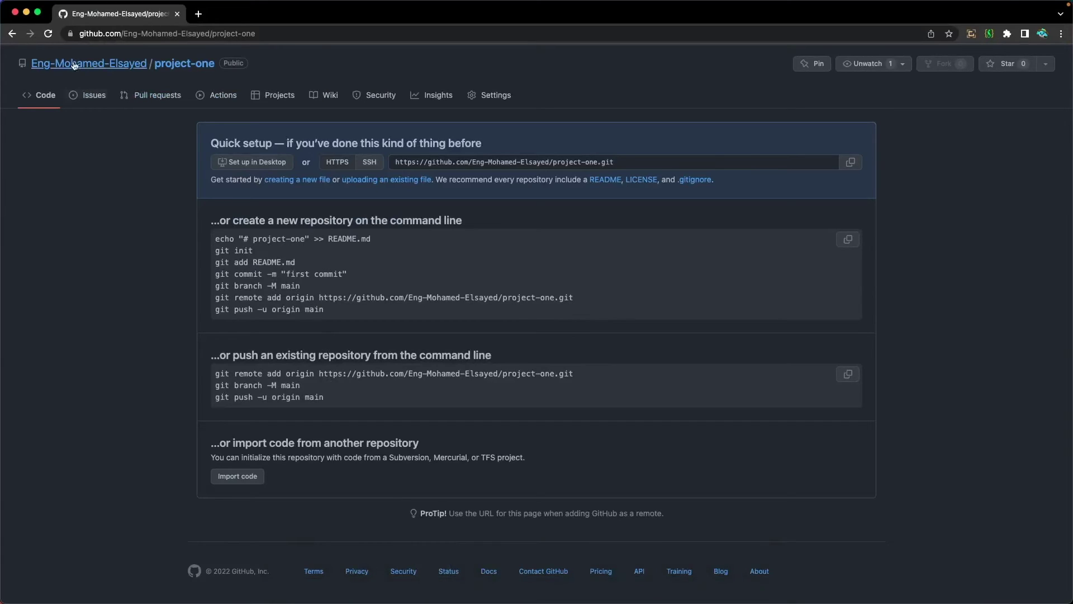
pyautogui.click(48, 34)
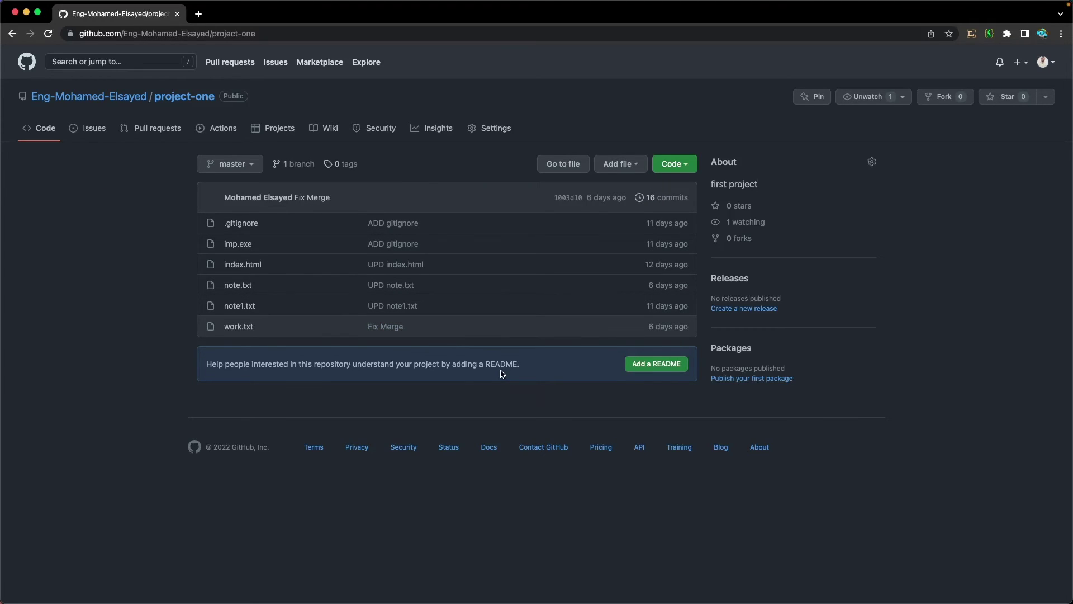
pyautogui.click(237, 287)
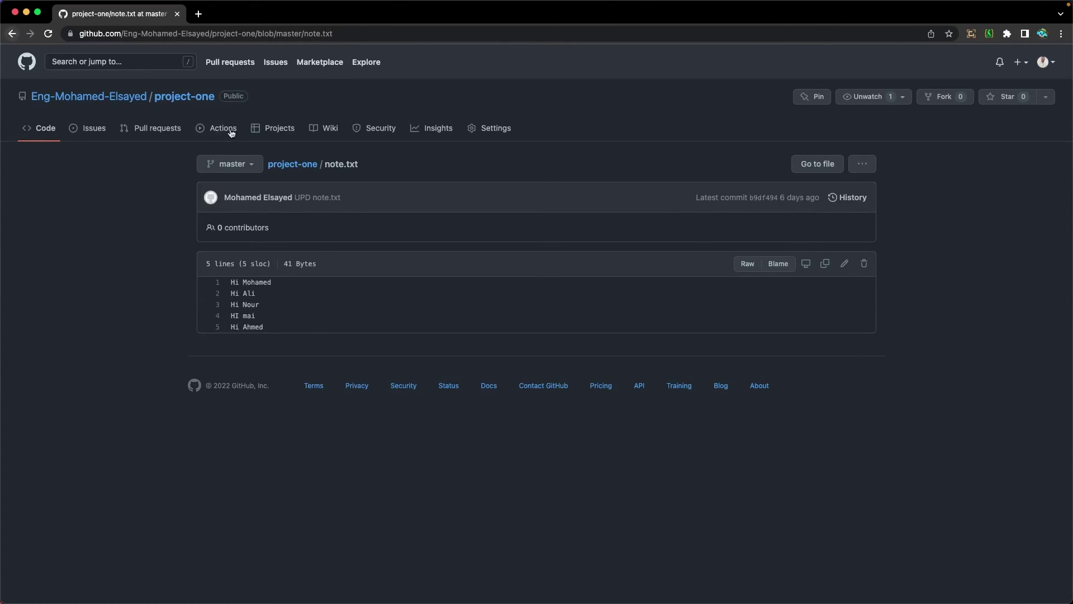
pyautogui.click(293, 164)
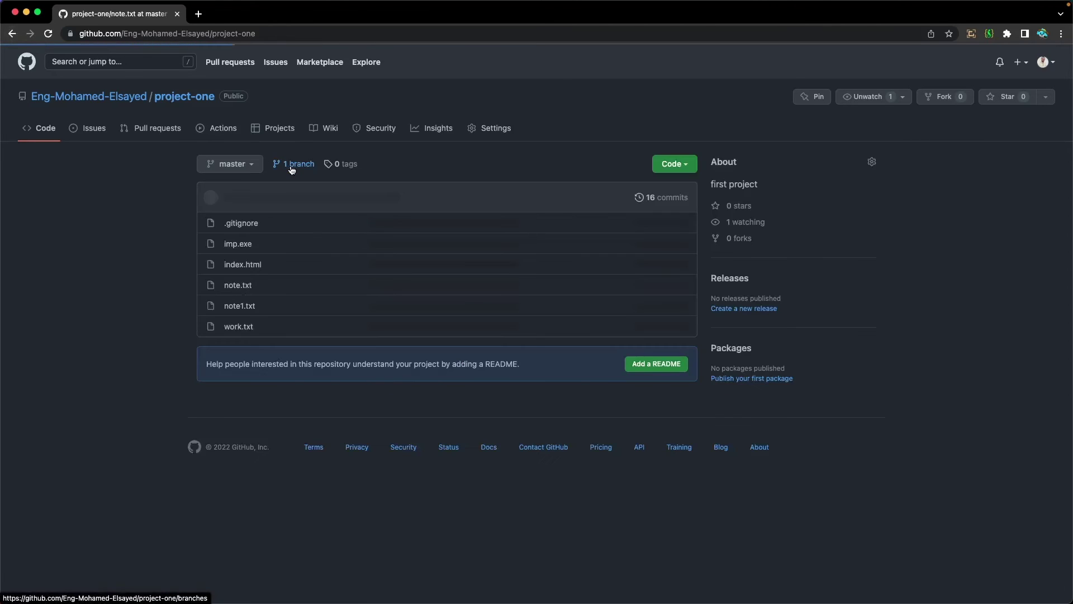
pyautogui.click(244, 328)
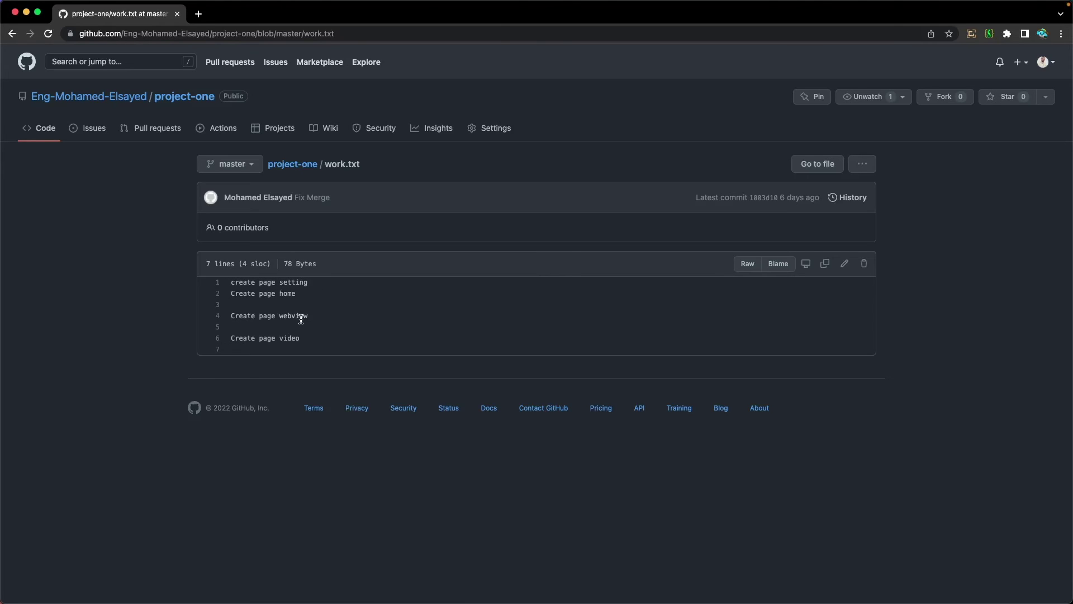
pyautogui.click(292, 171)
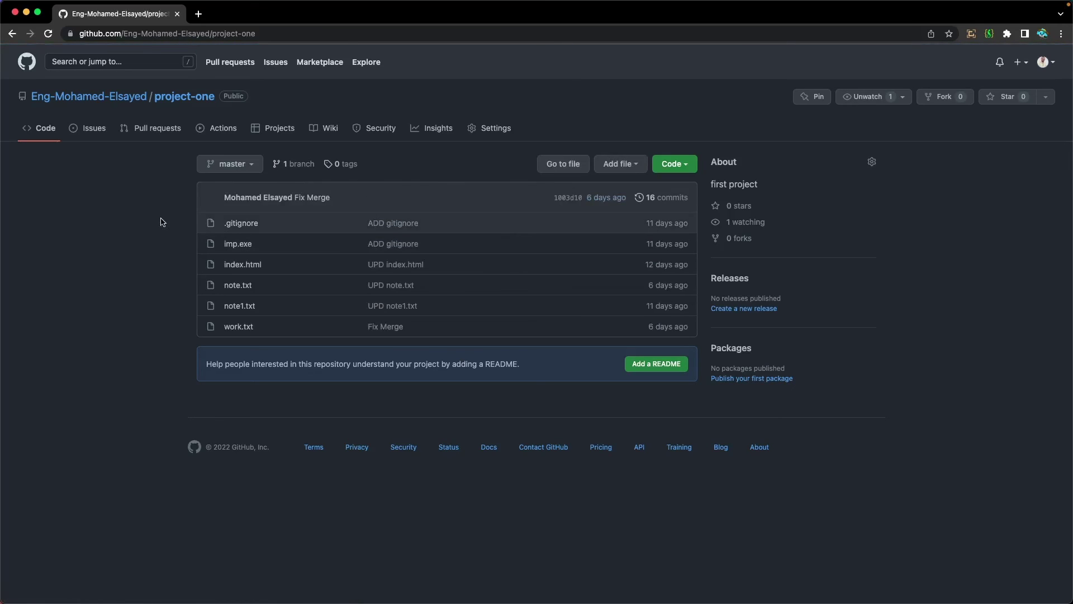
# Download the project-one repository as a ZIP archive and show the downloaded file in Finder
pyautogui.click(676, 165)
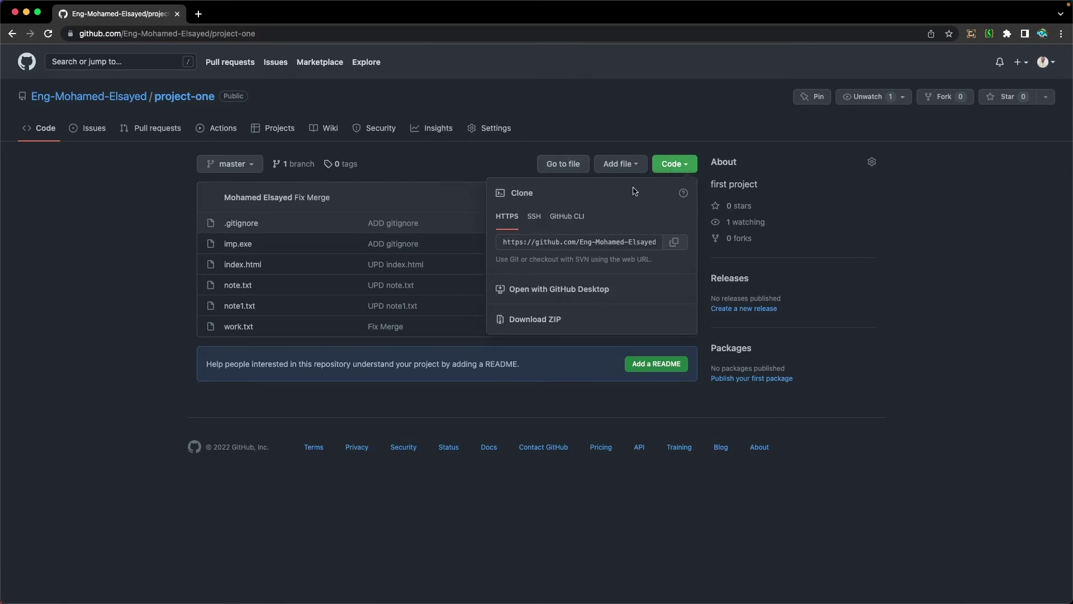
pyautogui.click(552, 325)
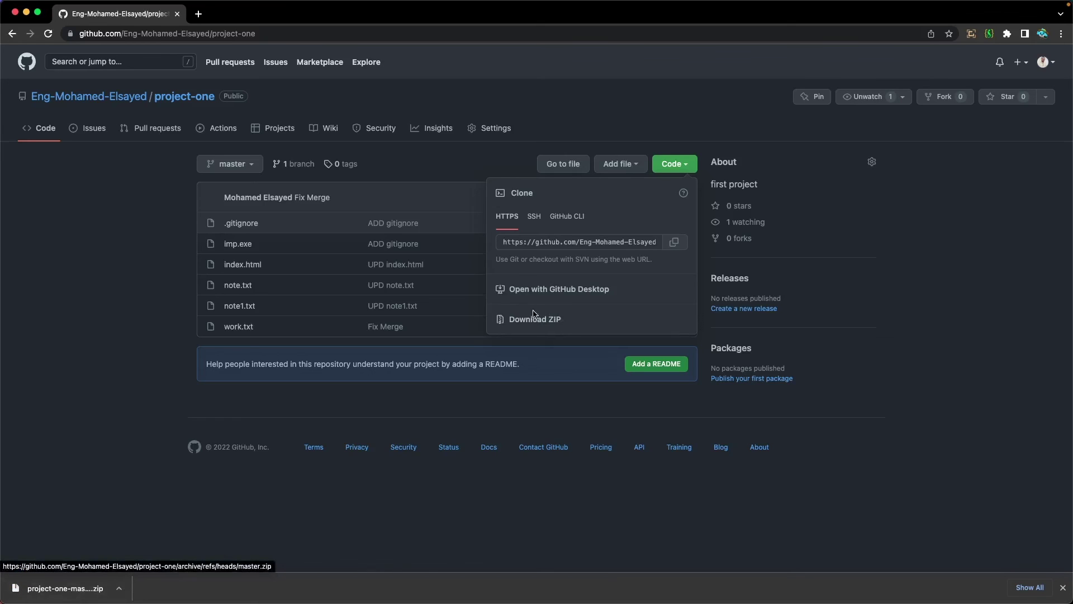
pyautogui.click(120, 588)
pyautogui.click(141, 575)
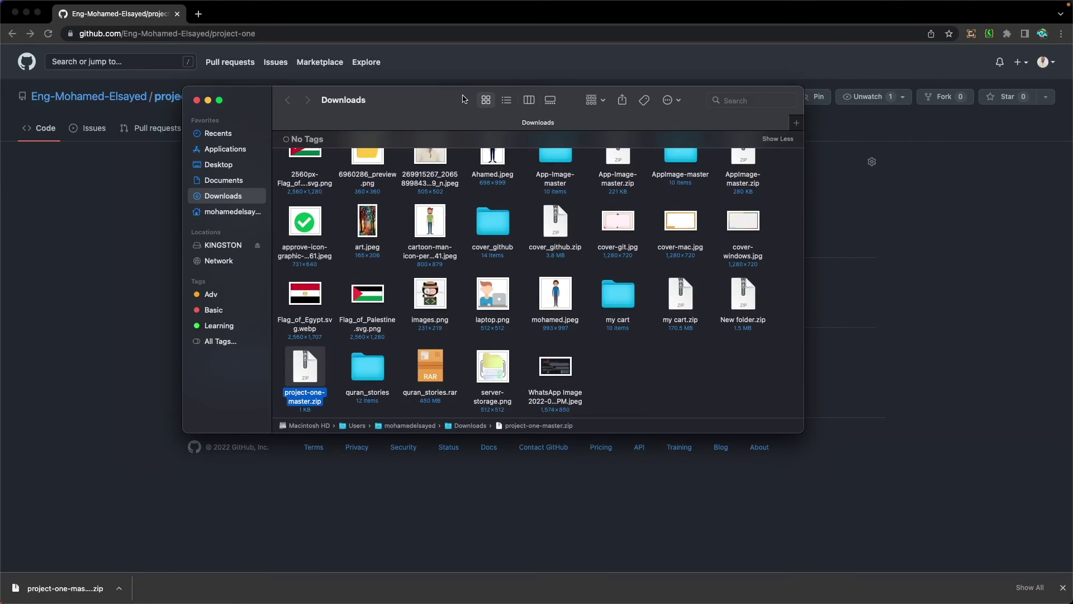
# Extract project-one-master.zip in the Downloads folder, open the extracted project-one-master folder to check its files, and close the Finder window
pyautogui.rightClick(302, 366)
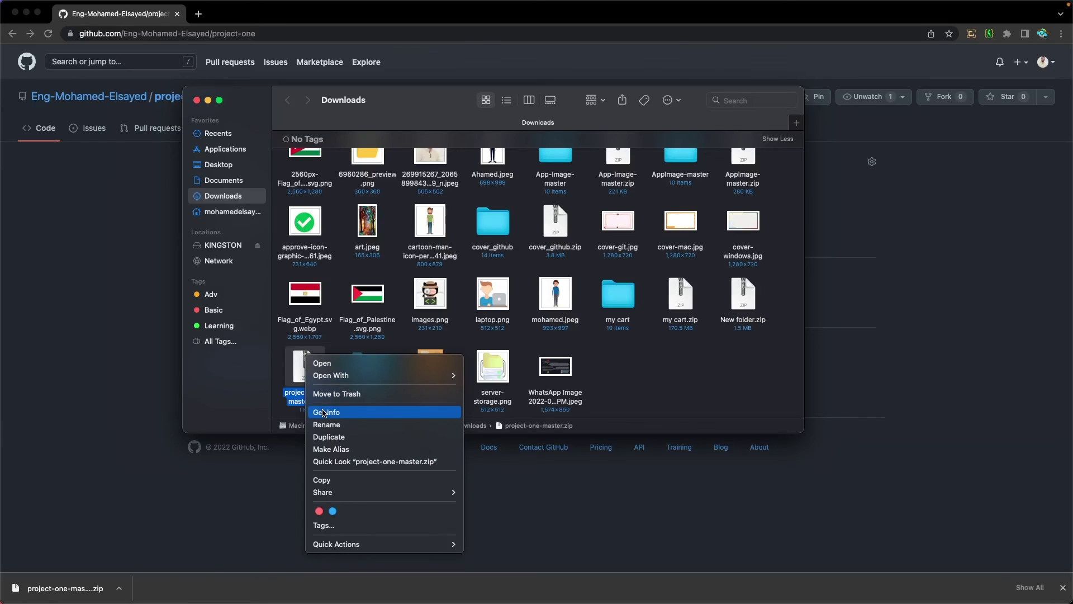
pyautogui.press('Escape')
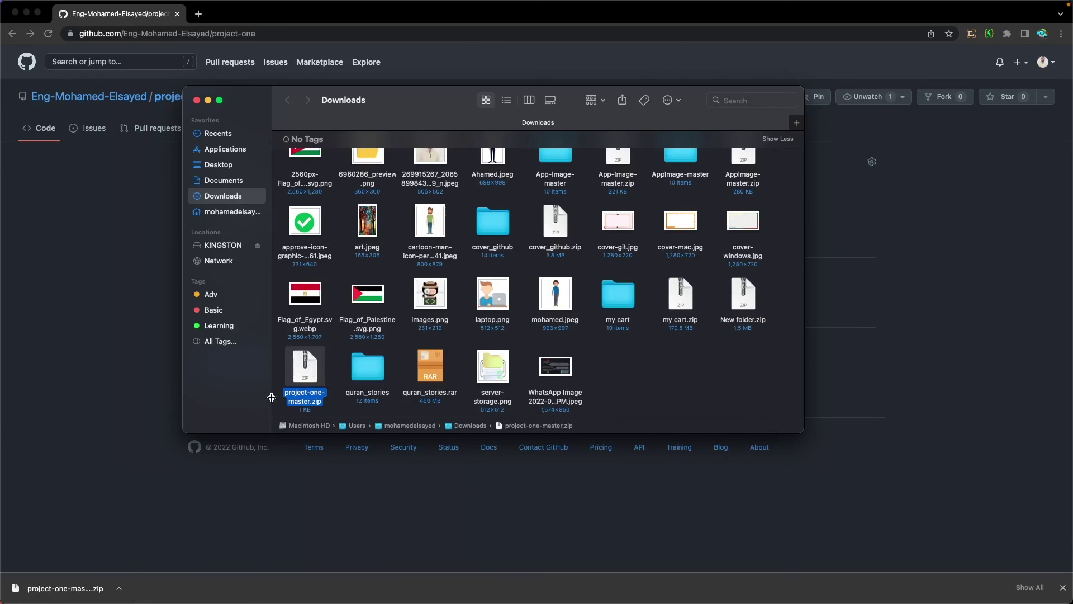
pyautogui.doubleClick(305, 376)
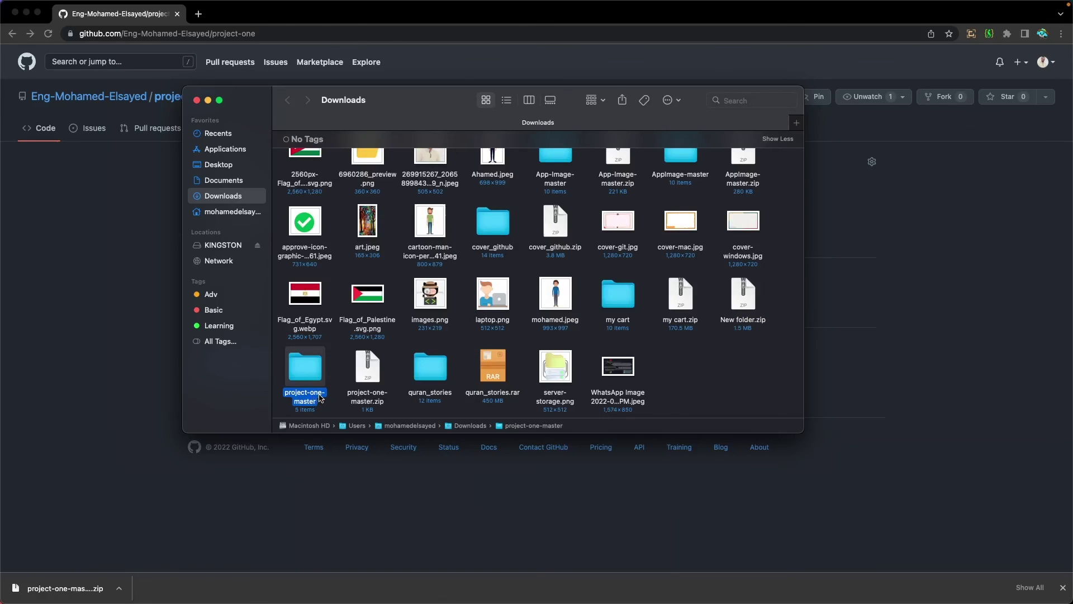
pyautogui.doubleClick(295, 369)
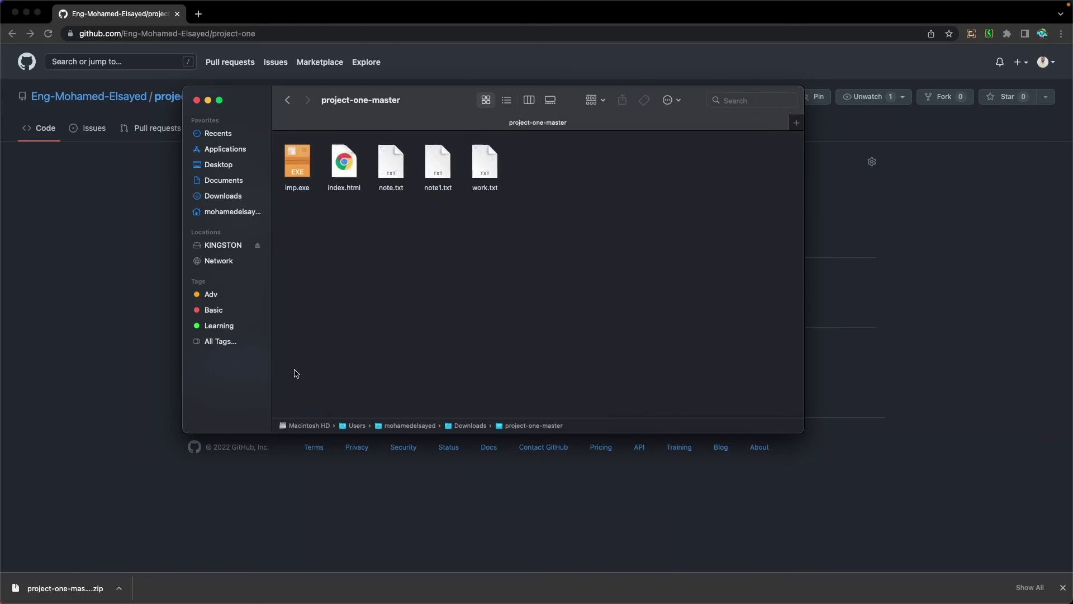
pyautogui.press('super+w')
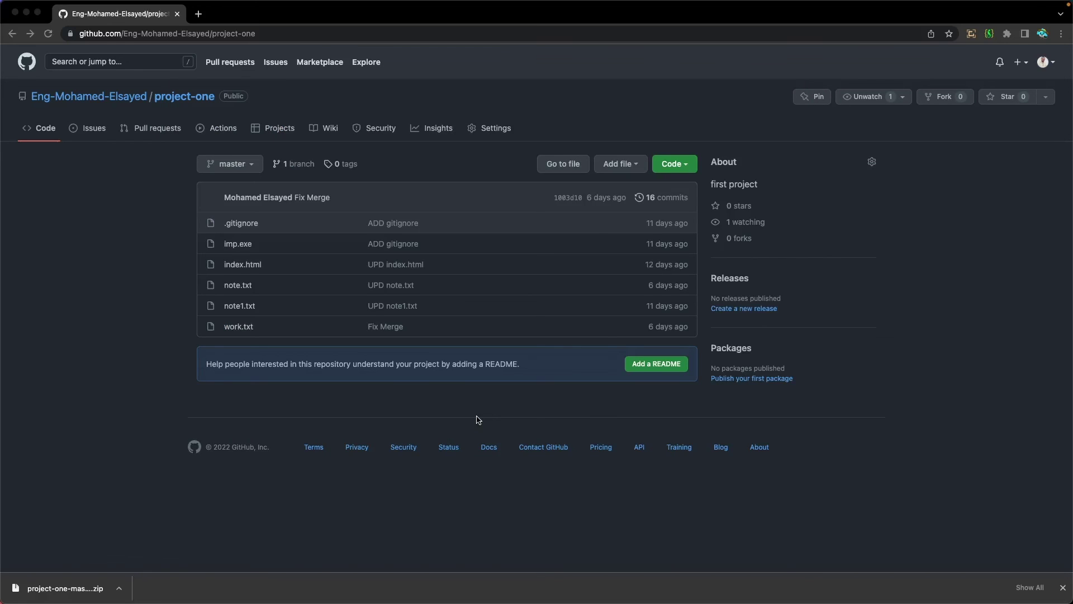